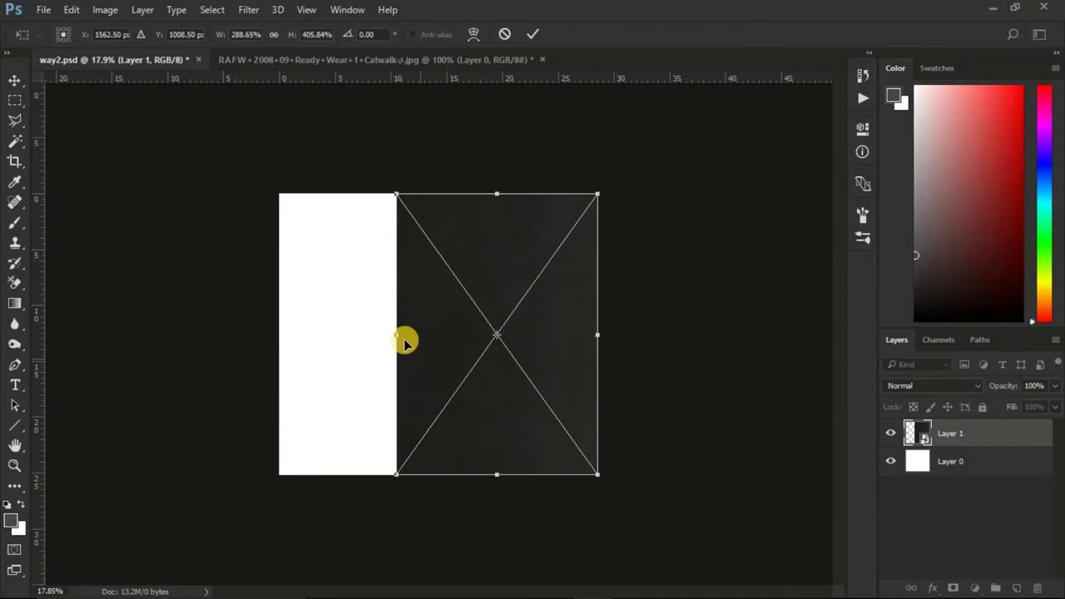
# Rasterize the resized dark square and give it an Inner Shadow.
pyautogui.press('Return')
pyautogui.rightClick(950, 433)
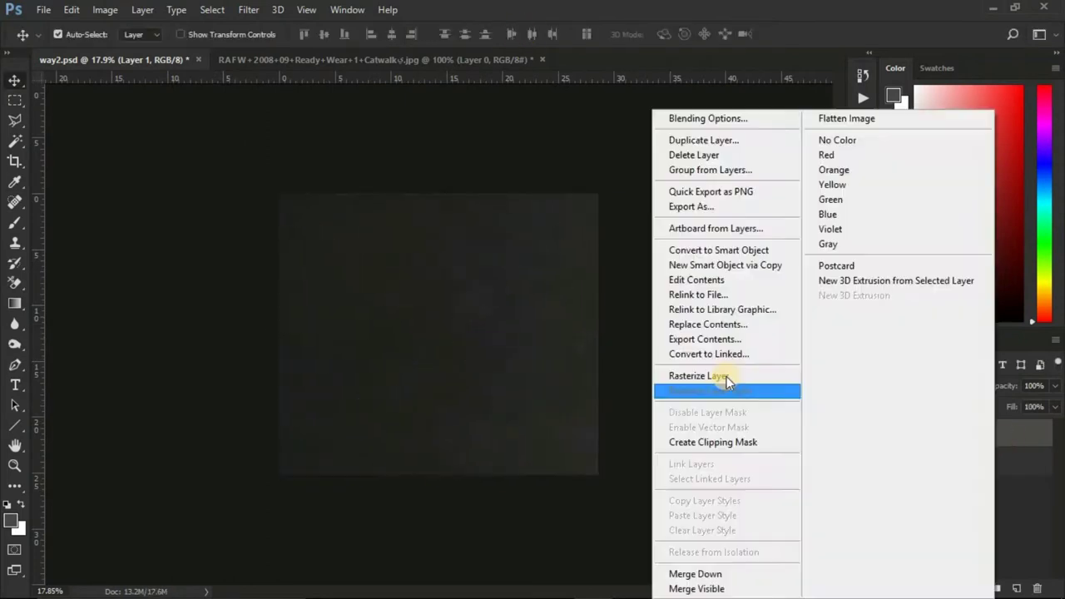
pyautogui.click(727, 376)
pyautogui.doubleClick(982, 433)
pyautogui.click(369, 278)
pyautogui.press('Return')
# Duplicate the shadowed frame, add a Levels layer, and marquee a central doorway on a new layer.
pyautogui.hotkey('ctrl', 'j')
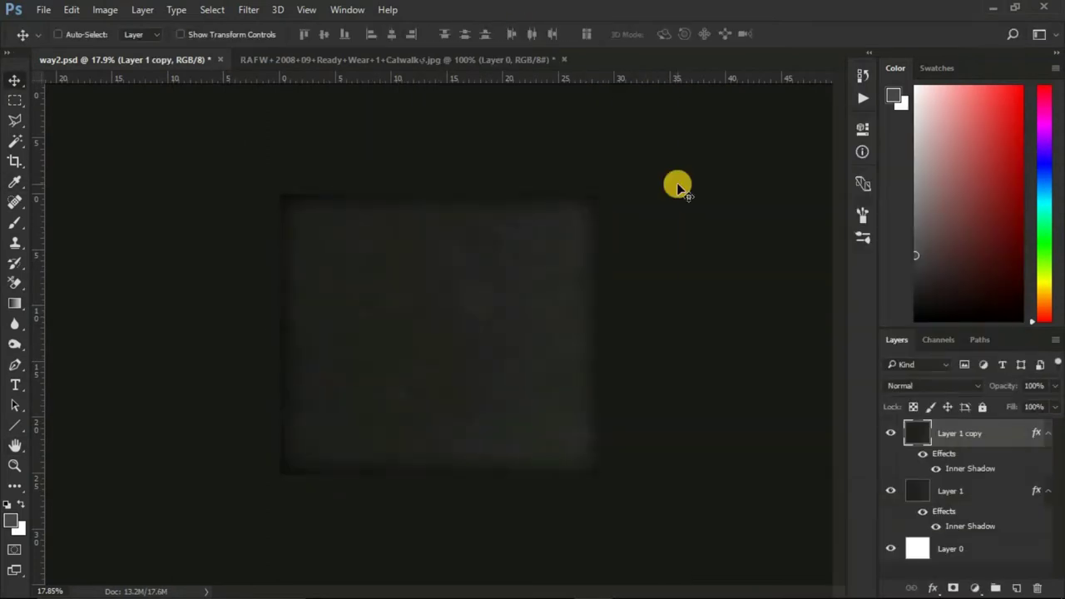
pyautogui.click(975, 588)
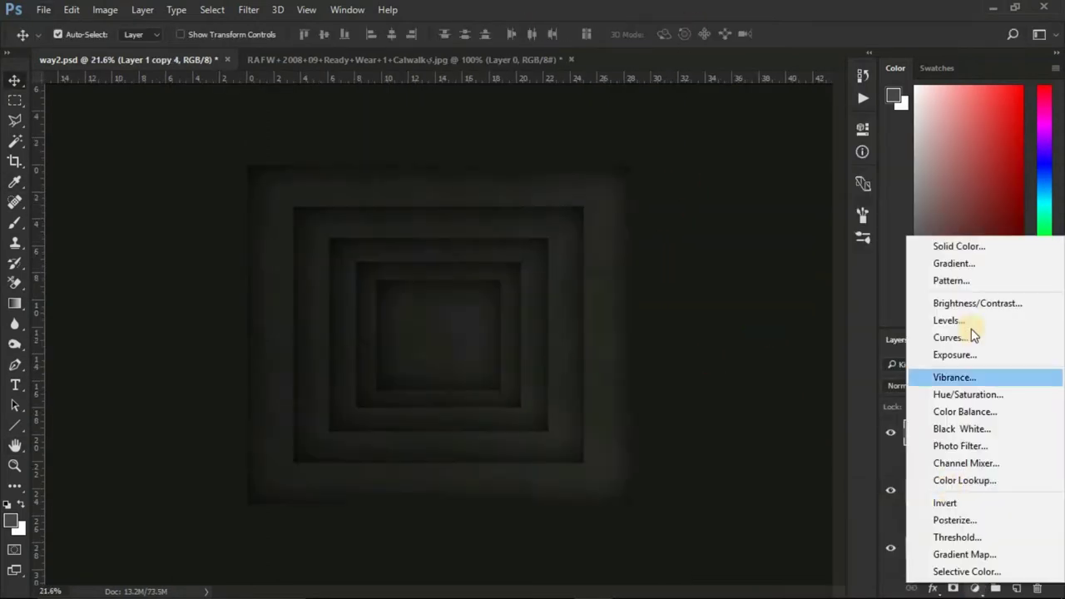
pyautogui.click(965, 319)
pyautogui.click(1016, 588)
pyautogui.press('m')
pyautogui.moveTo(408, 268); pyautogui.dragTo(437, 375)
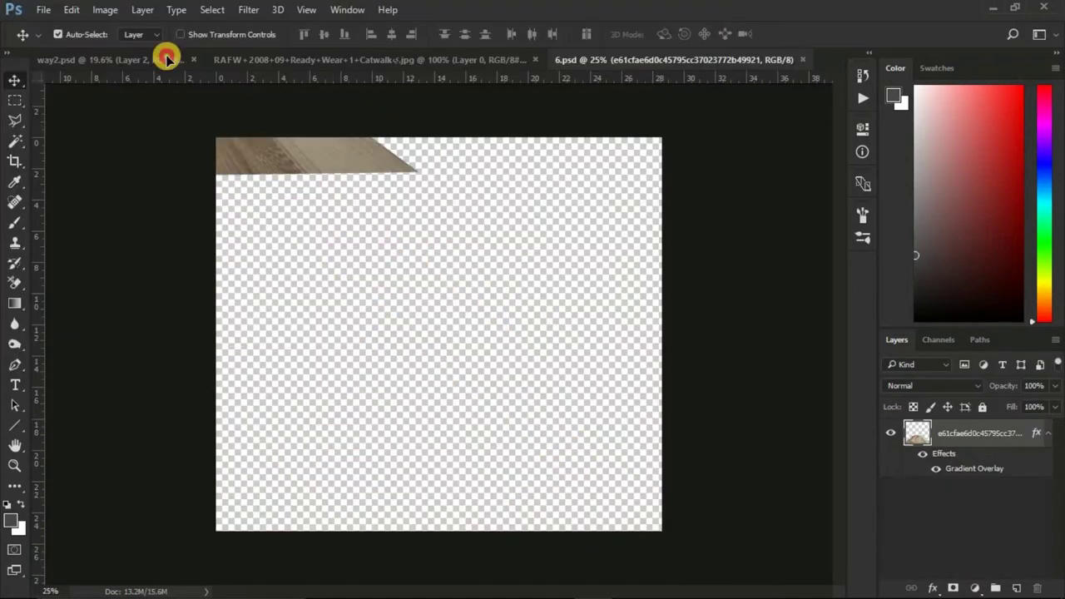
# Put the wooden floor into perspective and shape a dark grey runway strip down its centre.
pyautogui.hotkey('ctrl', 't')
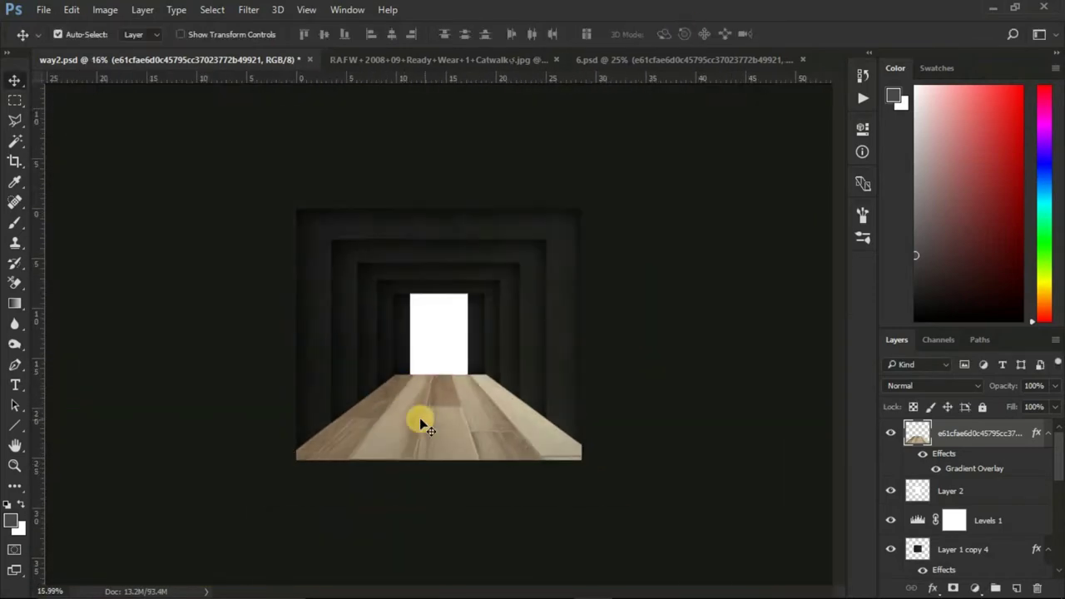
pyautogui.hotkey('shift', 'F5')
pyautogui.press('Return')
pyautogui.hotkey('ctrl', 't')
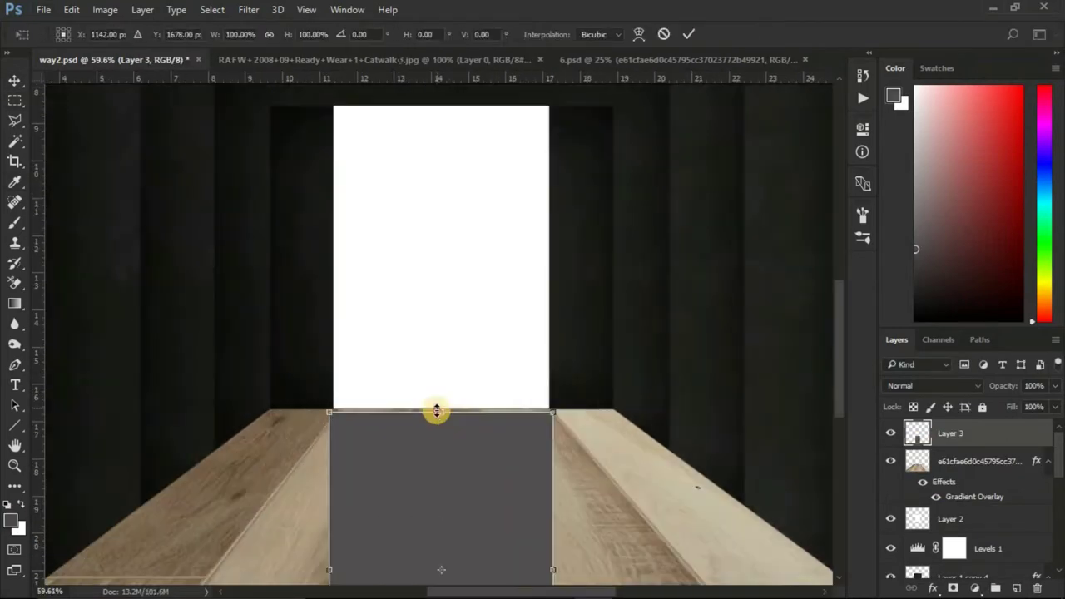
pyautogui.press('Return')
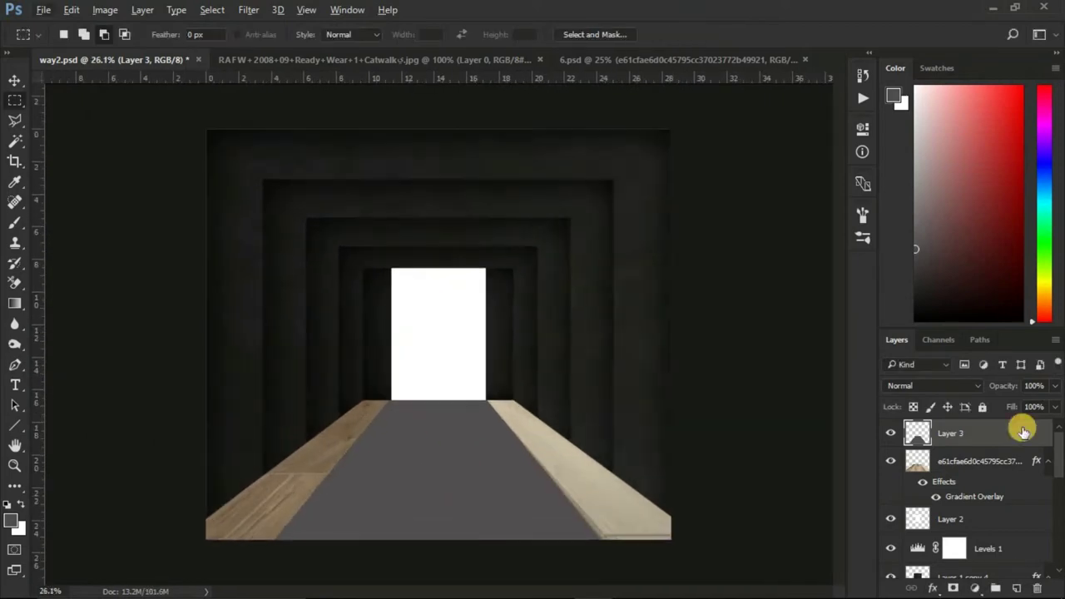
pyautogui.doubleClick(1022, 428)
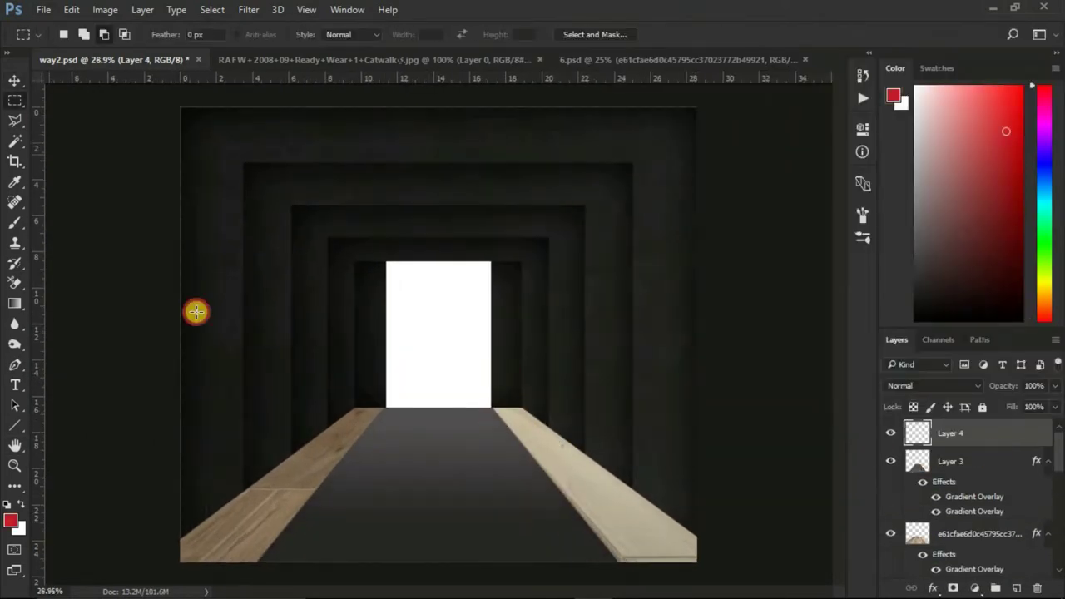
# Fill a marquee band on Layer 4 with red.
pyautogui.click(687, 126)
pyautogui.hotkey('alt', 'BackSpace')
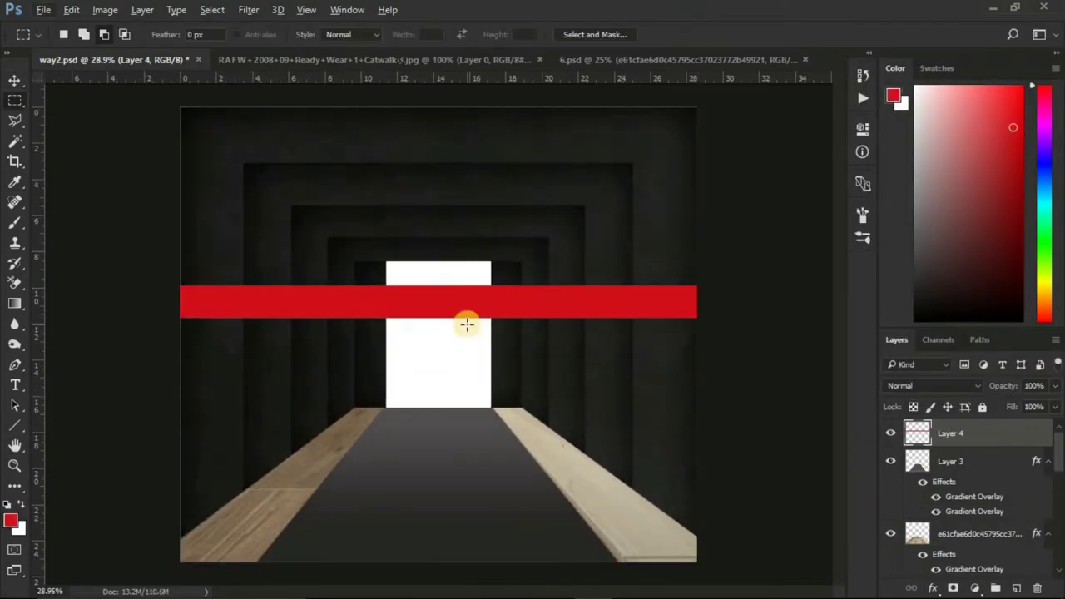
pyautogui.hotkey('ctrl', 'd')
pyautogui.press('v')
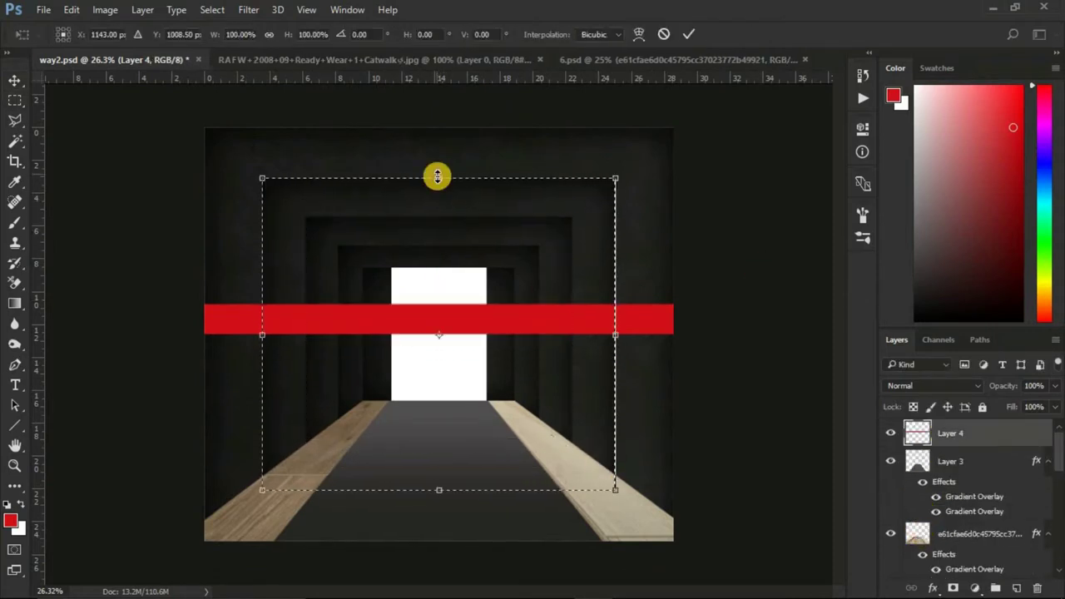
# Set the red band to Overlay and add a second Gradient Overlay to the doorway.
pyautogui.scroll(-5, 938, 489)
pyautogui.keyDown('ctrl'); pyautogui.click(918, 512); pyautogui.keyUp('ctrl')
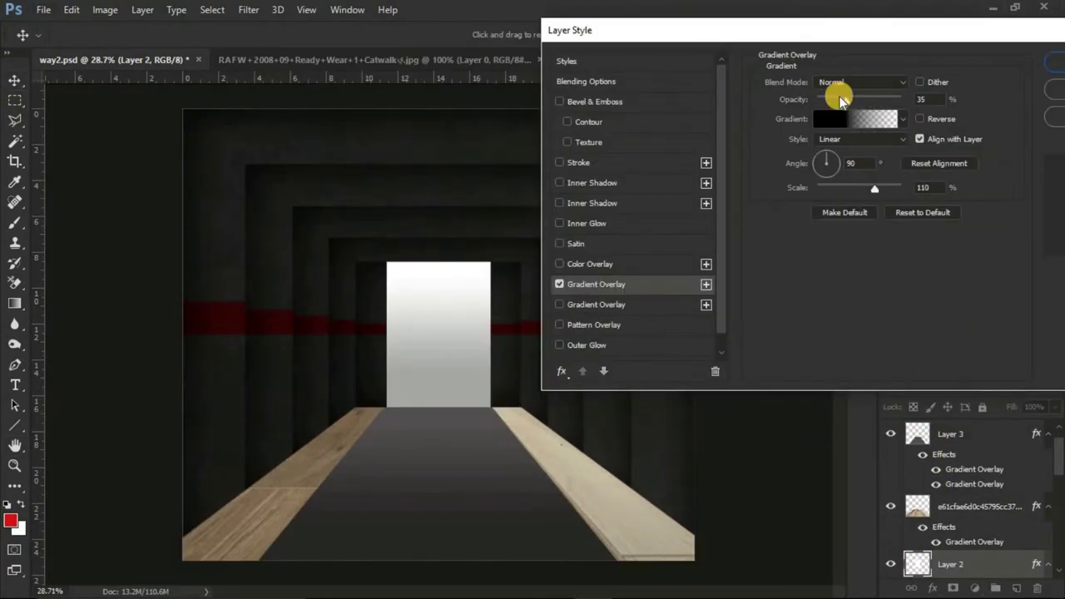
pyautogui.click(583, 304)
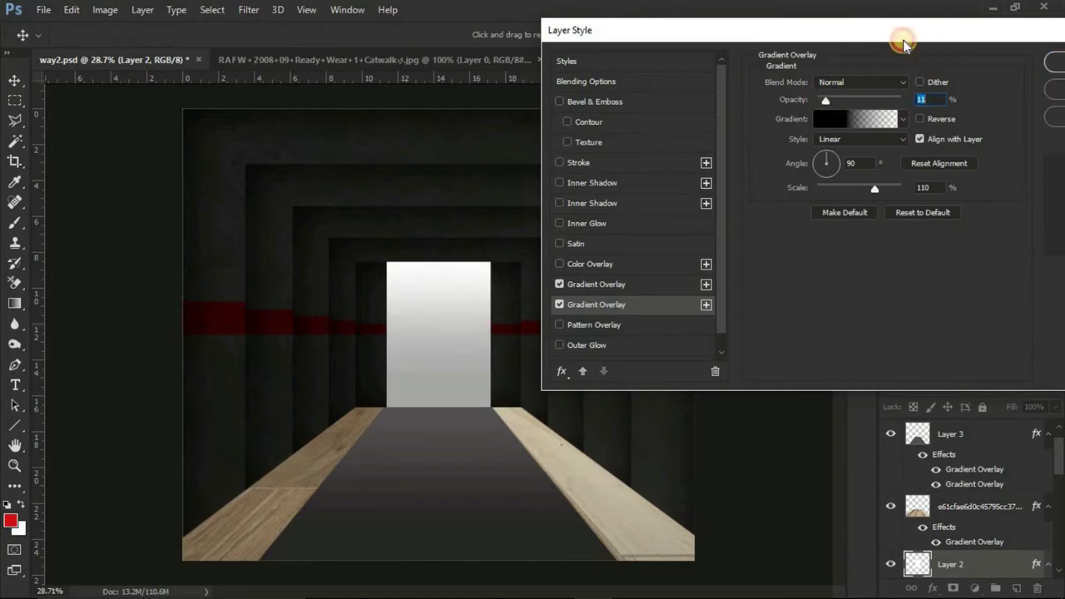
# Give the doorway an Inner Glow and an Outer Glow.
pyautogui.moveTo(904, 36); pyautogui.dragTo(851, 36)
pyautogui.click(535, 225)
pyautogui.click(524, 349)
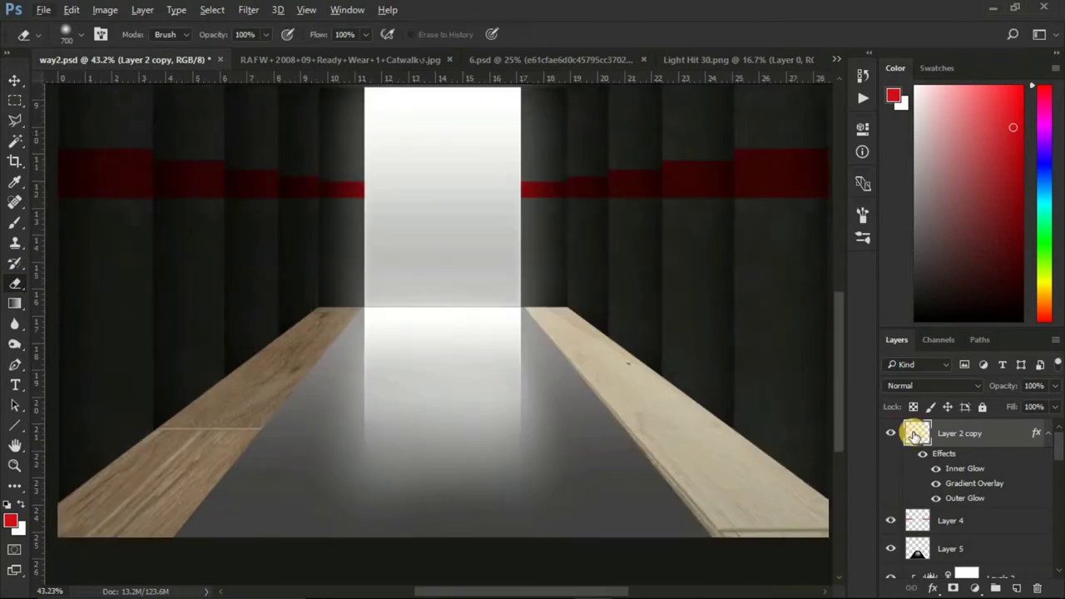
# Lower the doorway reflection to 43% opacity and soften it with Gaussian Blur.
pyautogui.click(1055, 386)
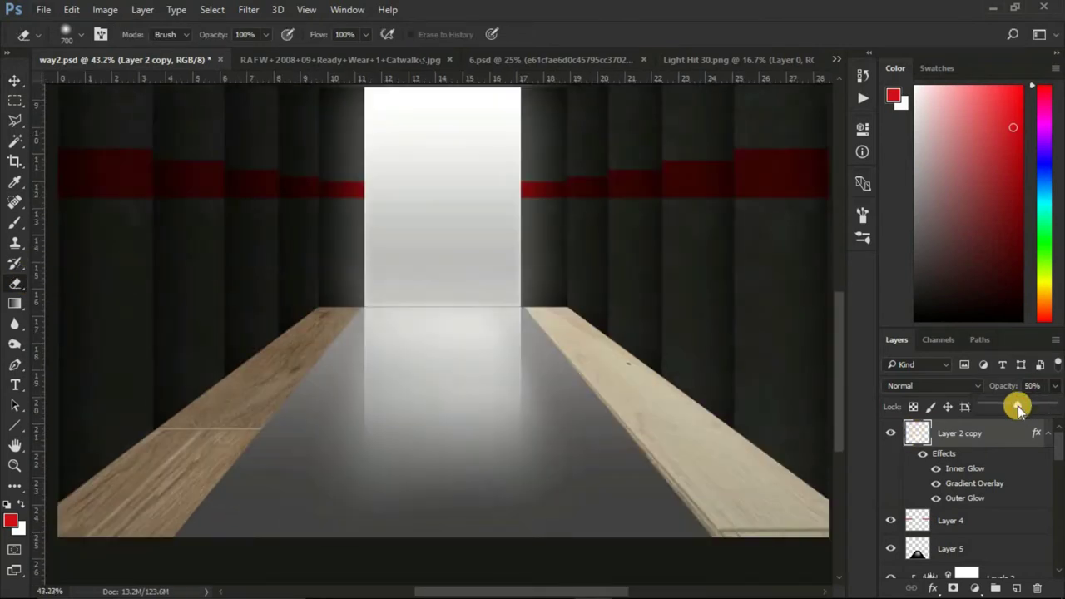
pyautogui.moveTo(1017, 405); pyautogui.dragTo(1013, 405)
pyautogui.click(248, 9)
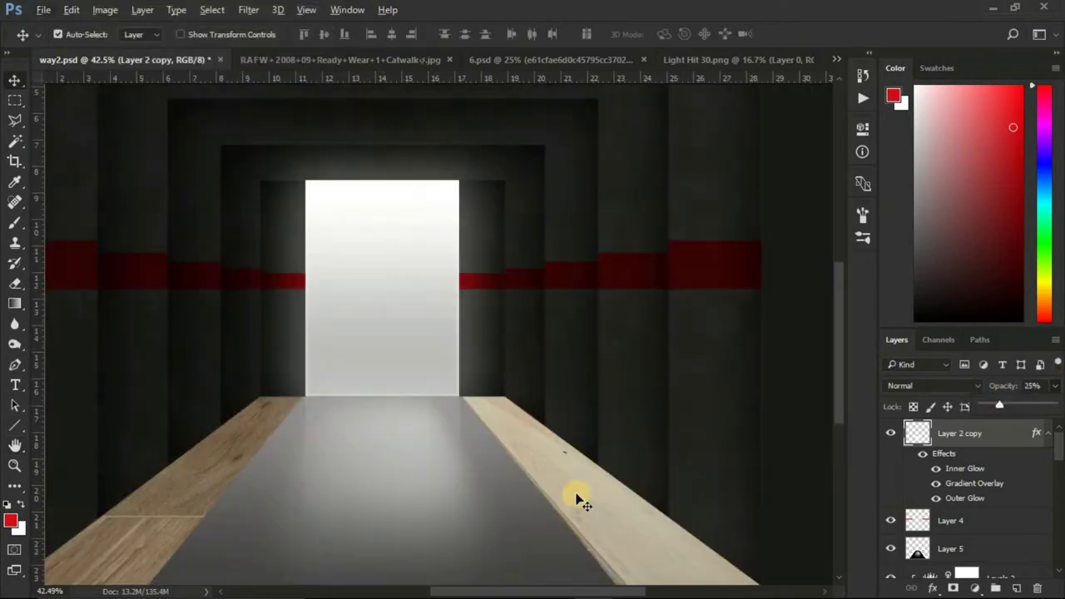
pyautogui.click(975, 588)
# Add a Levels layer and give Layer 6 a Screen Outer Glow of 188 px at 18% opacity.
pyautogui.click(948, 323)
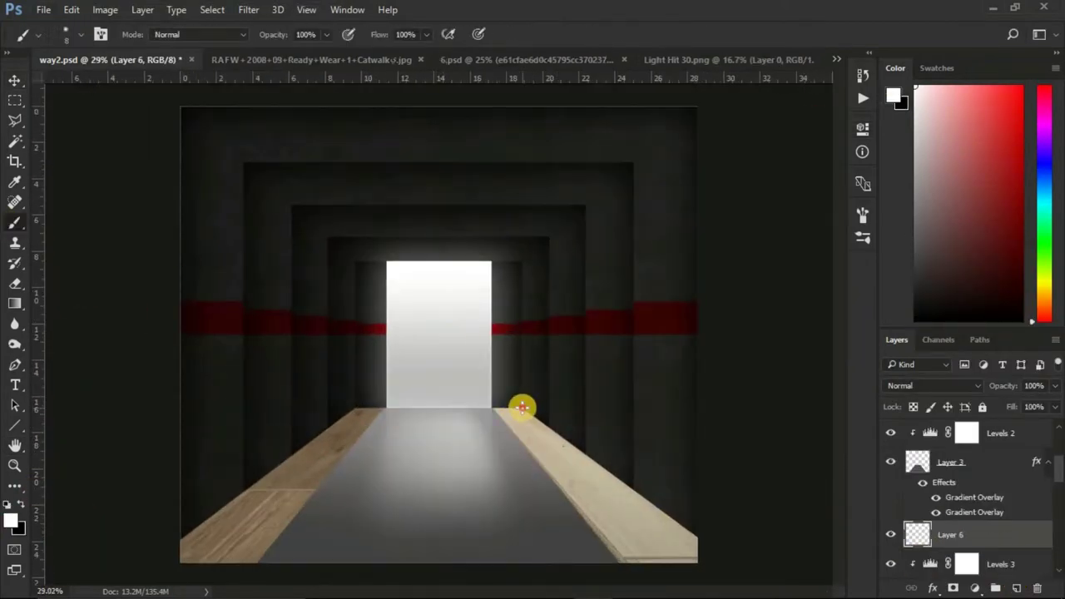
pyautogui.doubleClick(1015, 534)
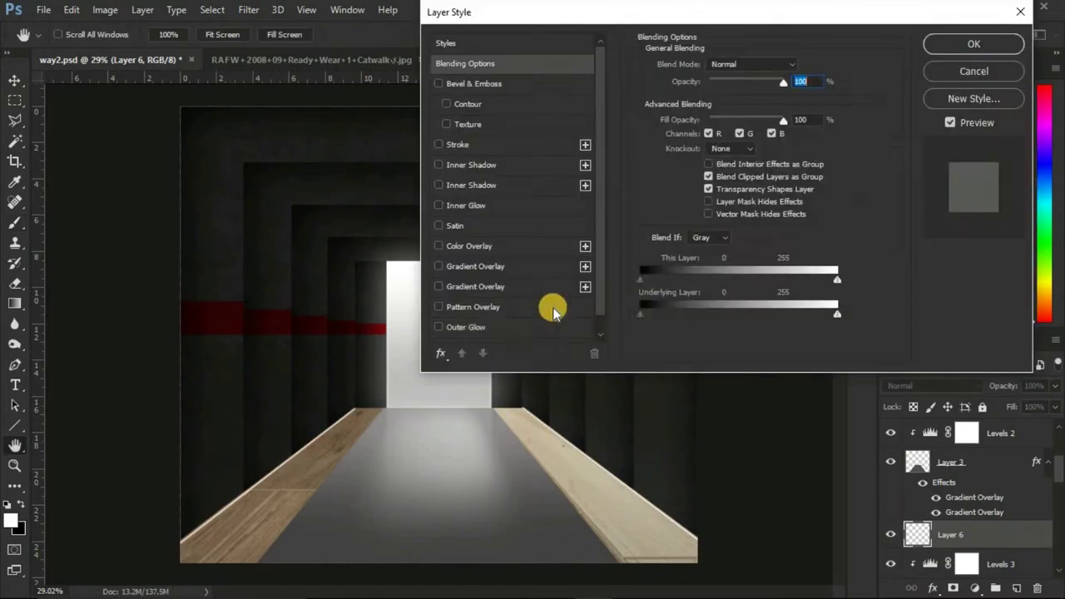
pyautogui.click(466, 327)
pyautogui.moveTo(732, 185); pyautogui.dragTo(713, 179)
pyautogui.moveTo(737, 82); pyautogui.dragTo(709, 81)
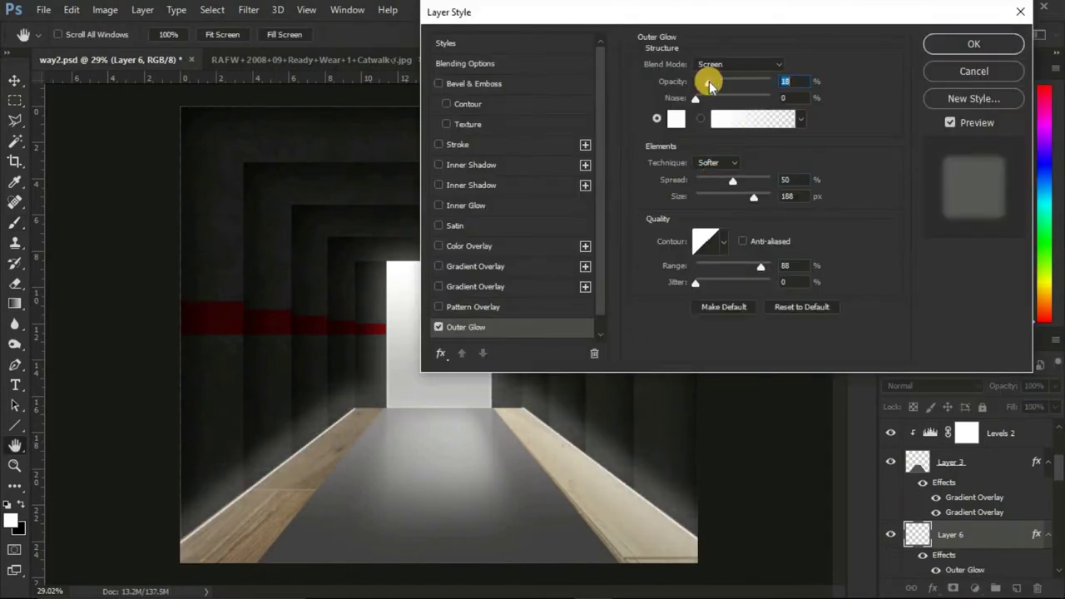
pyautogui.press('Return')
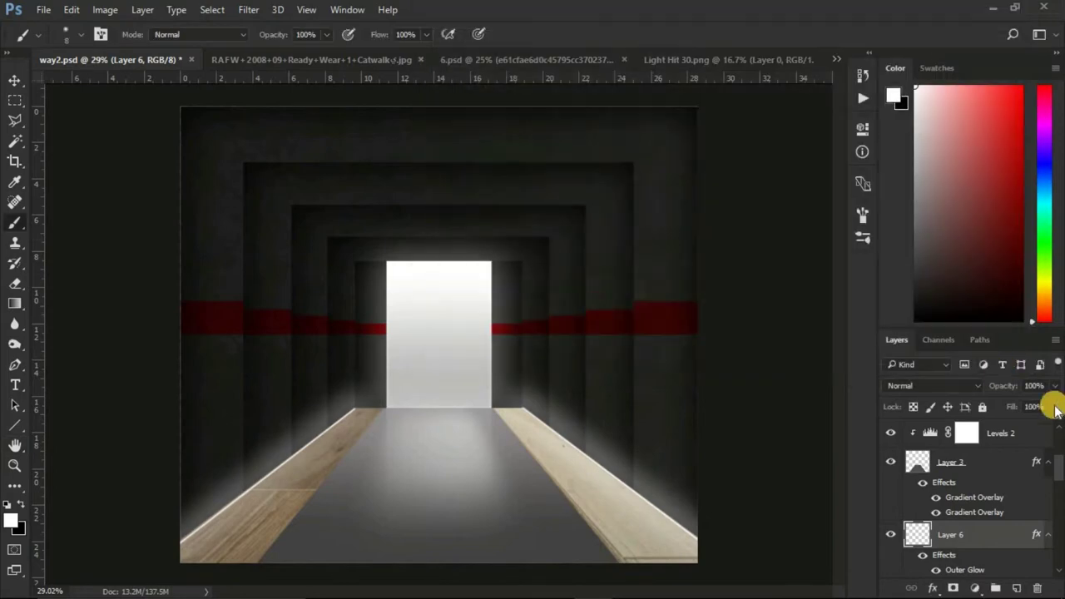
pyautogui.click(31, 84)
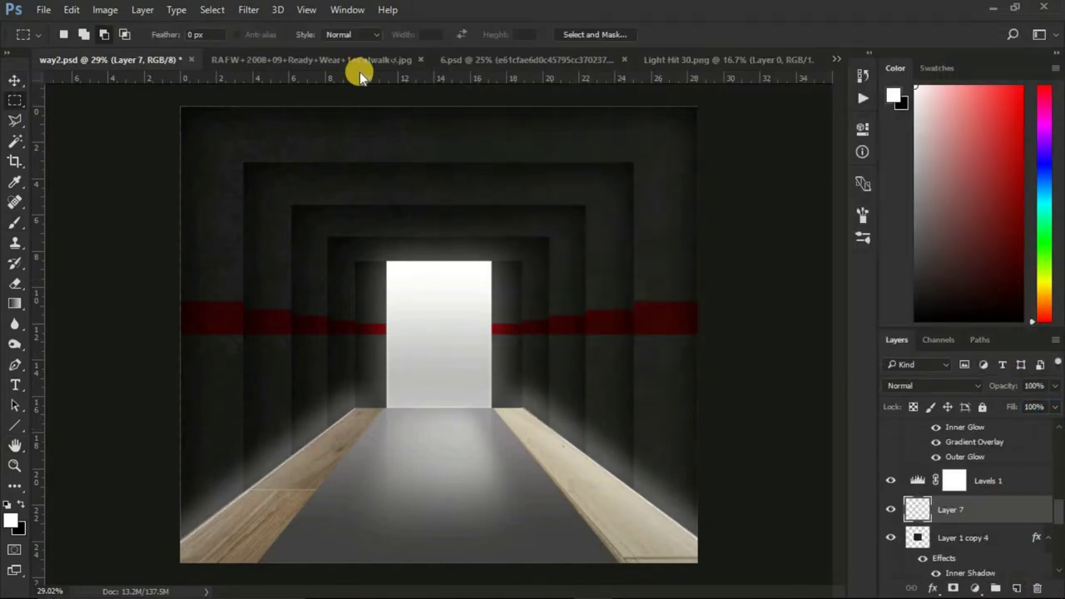
# Set the foreground colour to black and fill the lower half on Layer 7.
pyautogui.press('x')
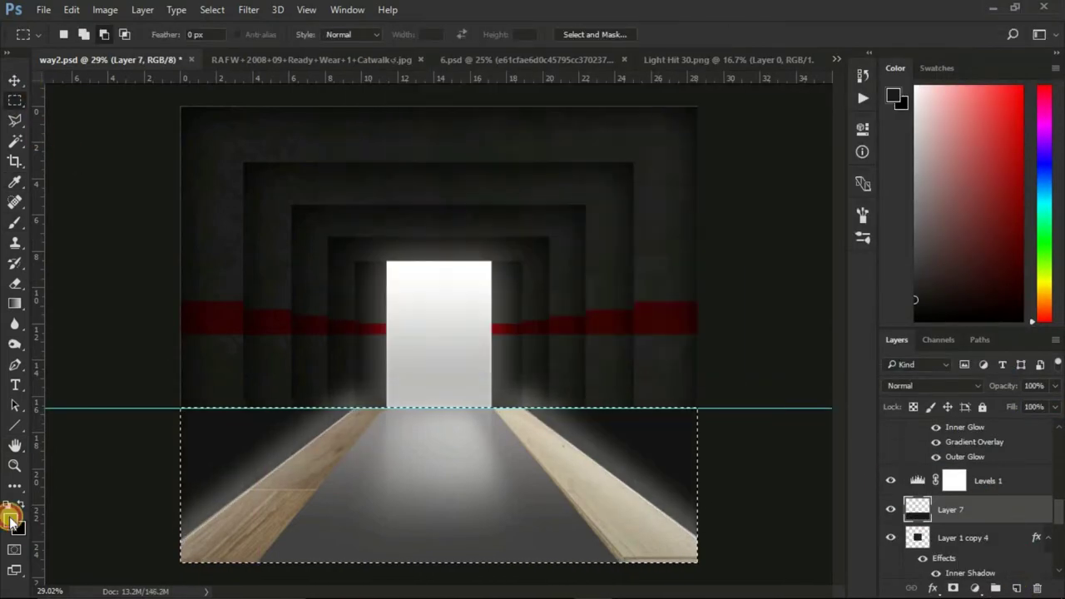
pyautogui.click(12, 520)
pyautogui.click(641, 160)
pyautogui.doubleClick(932, 496)
pyautogui.press('Escape')
# Add a Levels adjustment clipped to Layer 7.
pyautogui.click(975, 589)
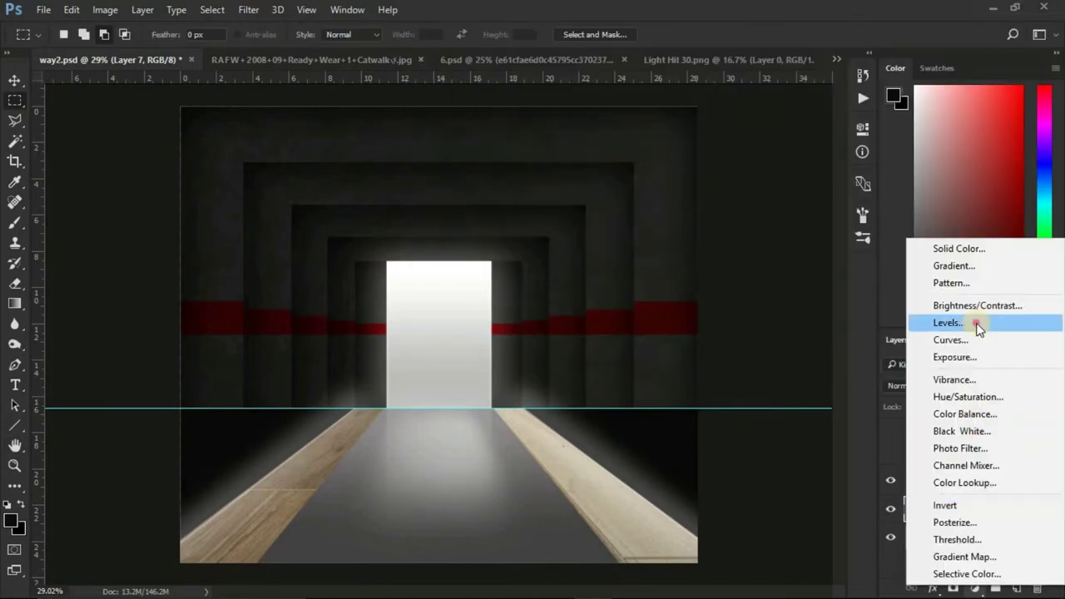
pyautogui.click(975, 325)
pyautogui.hotkey('ctrl', 'alt', 'g')
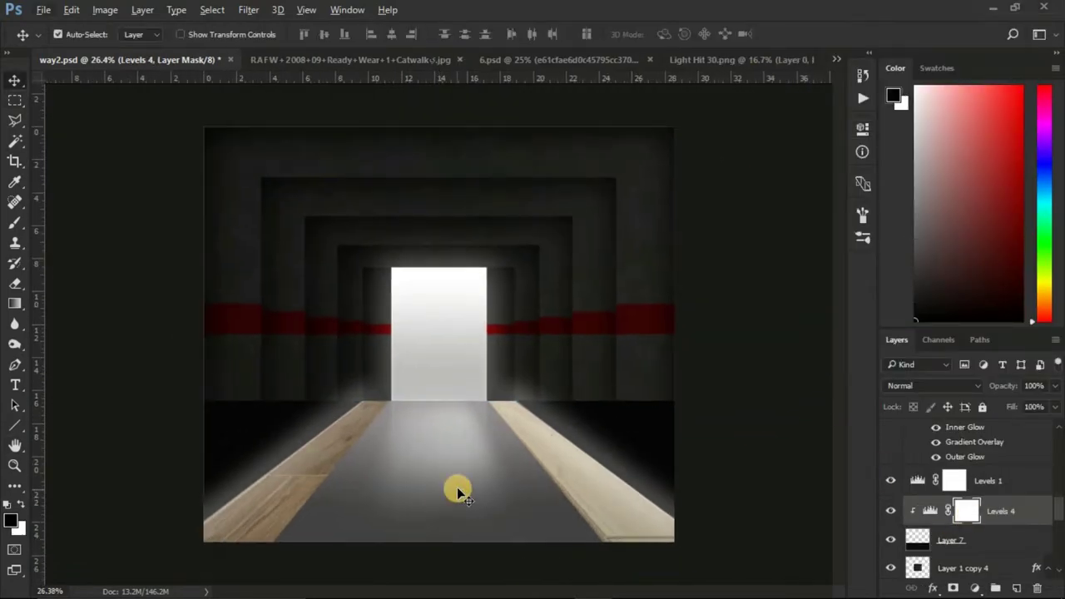
pyautogui.scroll(-2, 646, 447)
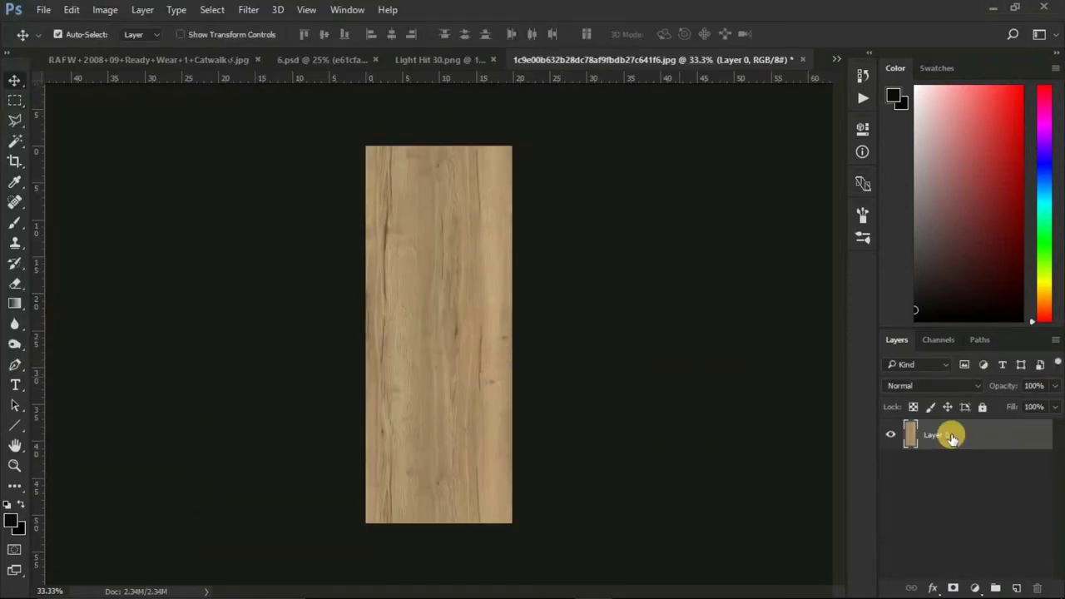
# Bring the wood texture into way2.psd and narrow it into a tall left post.
pyautogui.hotkey('ctrl', 't')
pyautogui.moveTo(951, 439)
pyautogui.mouseDown()
pyautogui.moveTo(458, 335)
pyautogui.moveTo(358, 359)
pyautogui.mouseUp()
pyautogui.moveTo(325, 286); pyautogui.dragTo(324, 394)
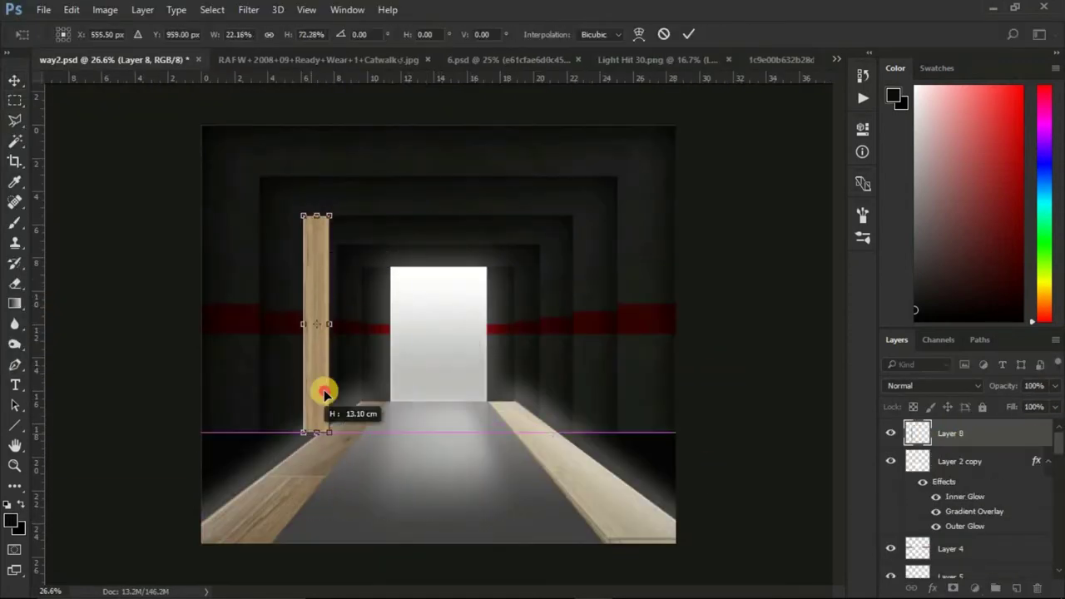
pyautogui.press('Return')
# Copy the plank to the right side and over the doorway, rotating one as the top beam.
pyautogui.scroll(2, 328, 380)
pyautogui.moveTo(337, 345); pyautogui.dragTo(516, 346)
pyautogui.moveTo(658, 343); pyautogui.dragTo(663, 344)
pyautogui.hotkey('ctrl', 'alt', 't')
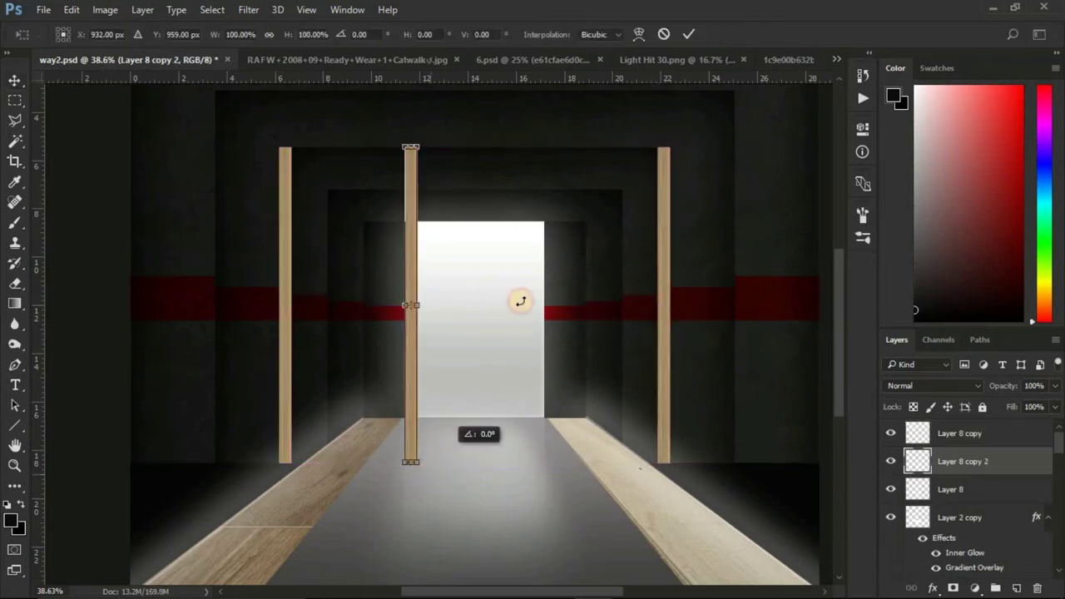
# Load the wood frame as a selection and add a Levels 5 adjustment for it.
pyautogui.hotkey('ctrl', '-')
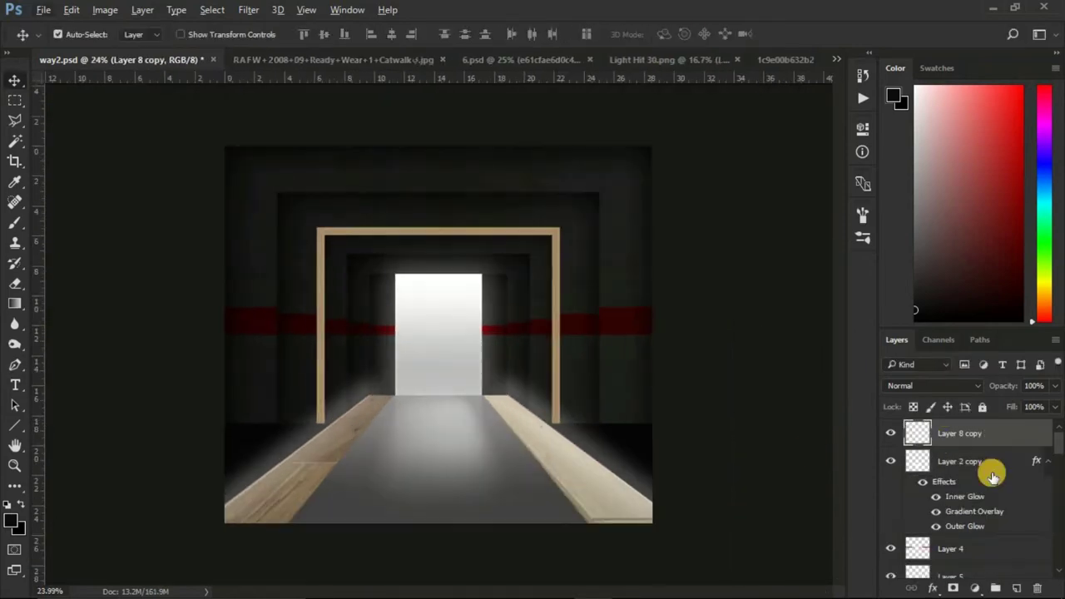
pyautogui.keyDown('ctrl'); pyautogui.click(918, 511); pyautogui.keyUp('ctrl')
pyautogui.click(975, 588)
pyautogui.click(948, 324)
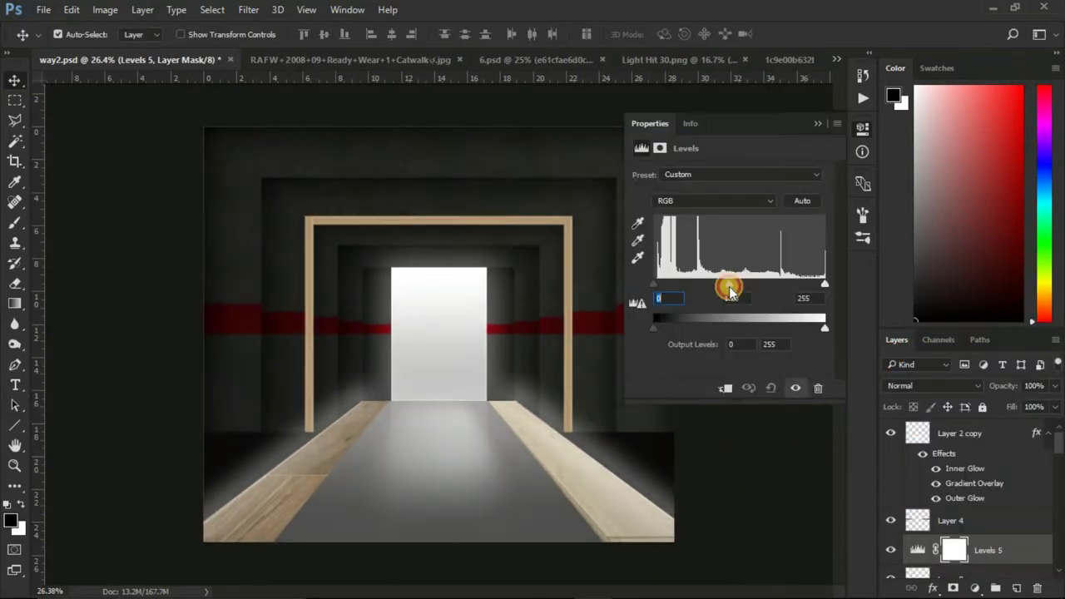
pyautogui.click(965, 550)
pyautogui.scroll(-2, 447, 374)
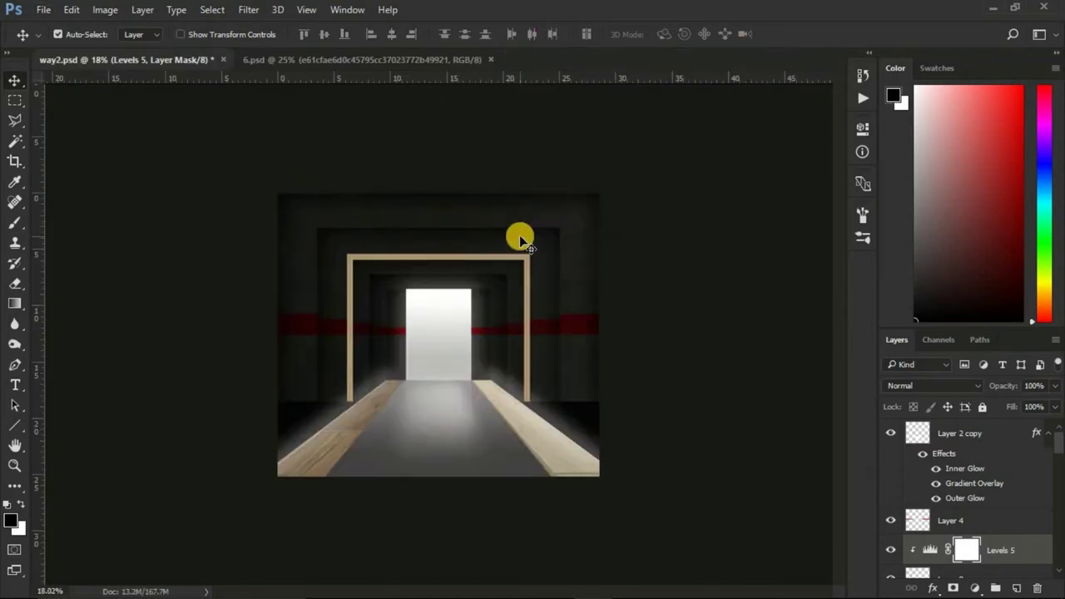
# Open p1.psd and place its model at the front left of the catwalk.
pyautogui.hotkey('ctrl', 'o')
pyautogui.doubleClick(199, 154)
pyautogui.moveTo(872, 427); pyautogui.dragTo(396, 421)
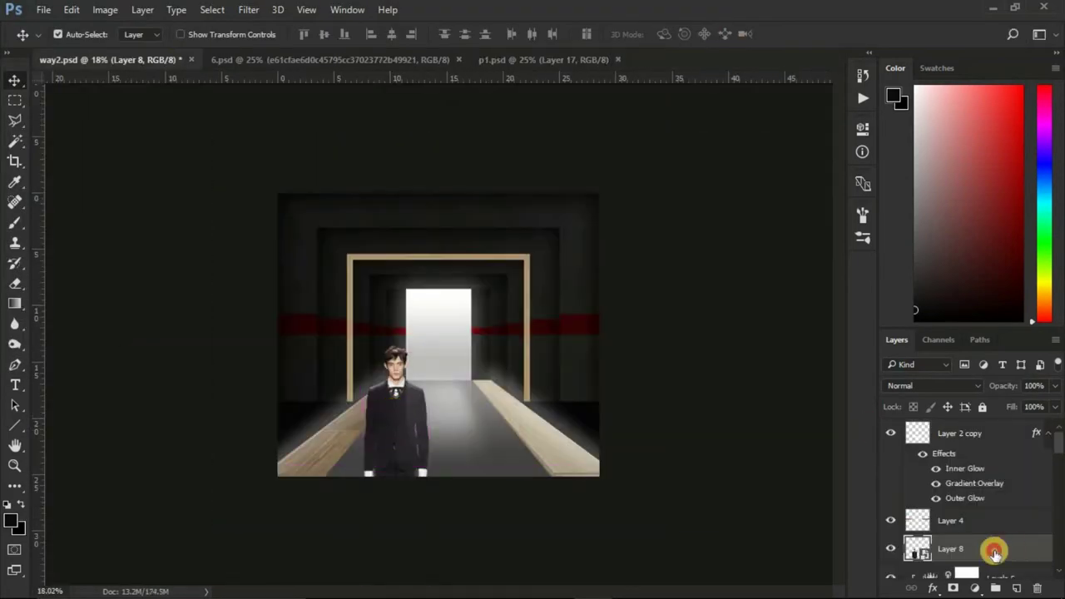
pyautogui.moveTo(994, 551); pyautogui.dragTo(957, 428)
pyautogui.click(43, 9)
# Open p2.psd and place its model on the right side of the runway.
pyautogui.click(52, 38)
pyautogui.doubleClick(199, 154)
pyautogui.moveTo(502, 357); pyautogui.dragTo(467, 213)
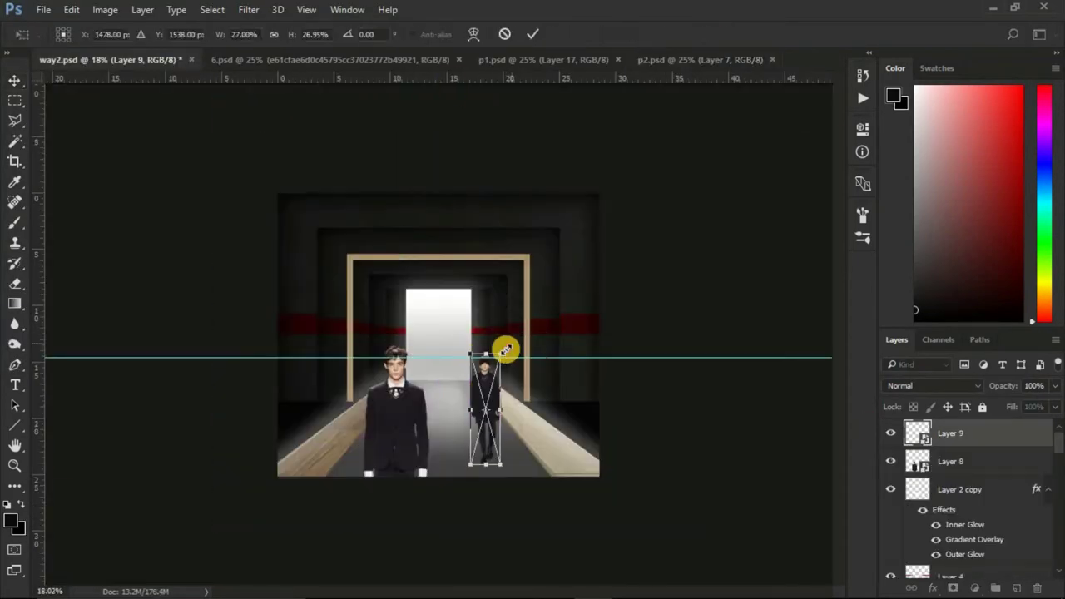
pyautogui.press('Return')
pyautogui.click(43, 9)
# Add the p3.psd figure heading toward the doorway and Alt-drag a Layer 9 copy downward.
pyautogui.click(72, 100)
pyautogui.moveTo(290, 221); pyautogui.dragTo(428, 369)
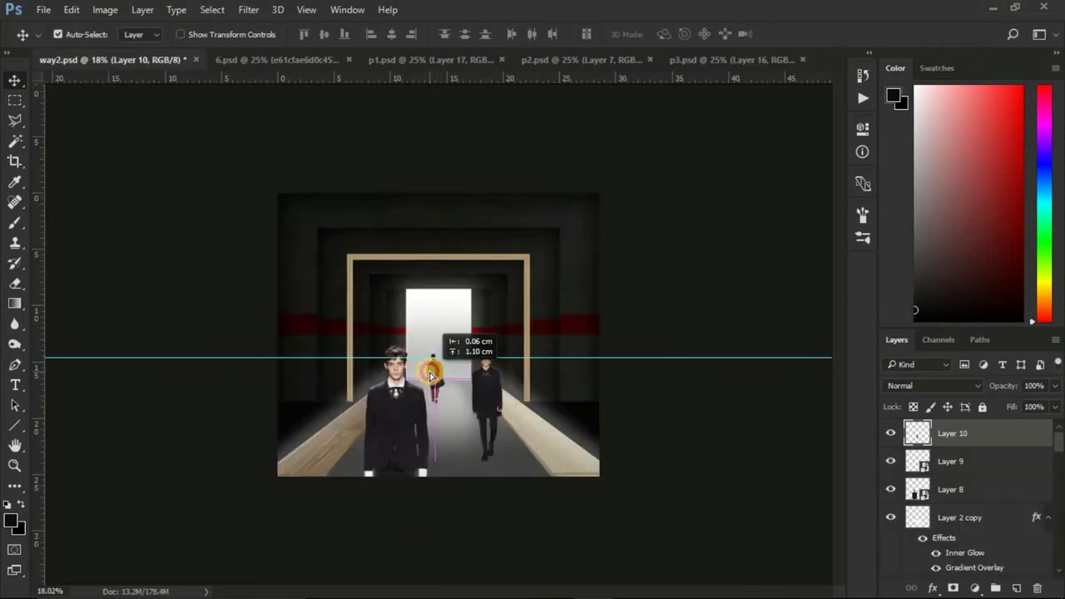
pyautogui.hotkey('ctrl', 't')
pyautogui.scroll(-1, 524, 366)
pyautogui.moveTo(501, 387); pyautogui.dragTo(506, 453)
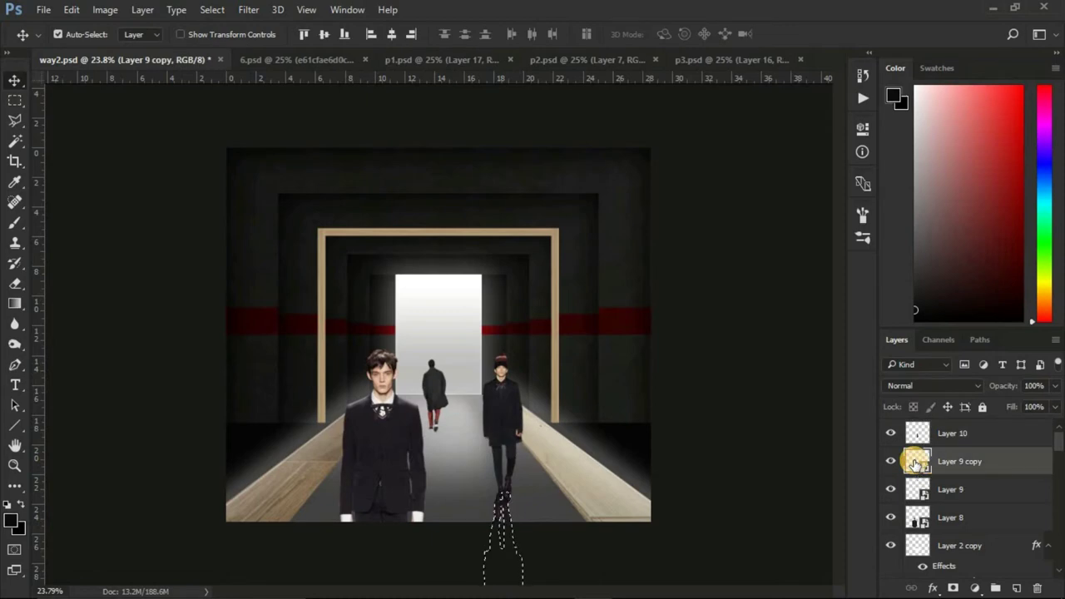
# Soften the right model's reflection (Layer 9 copy) with Motion Blur.
pyautogui.click(248, 9)
pyautogui.click(499, 274)
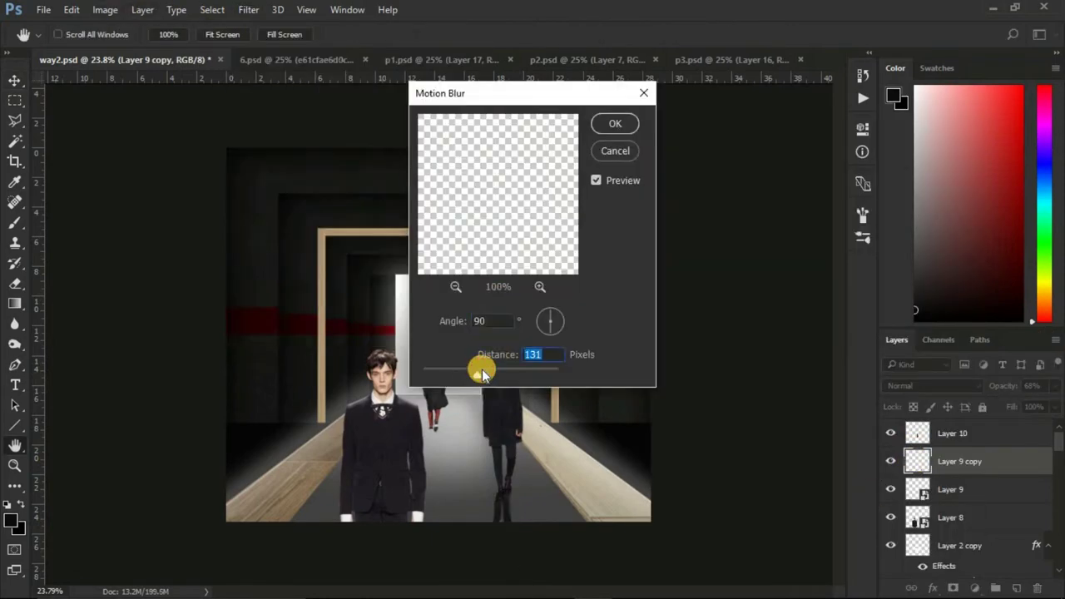
pyautogui.click(611, 124)
pyautogui.click(248, 9)
pyautogui.click(499, 240)
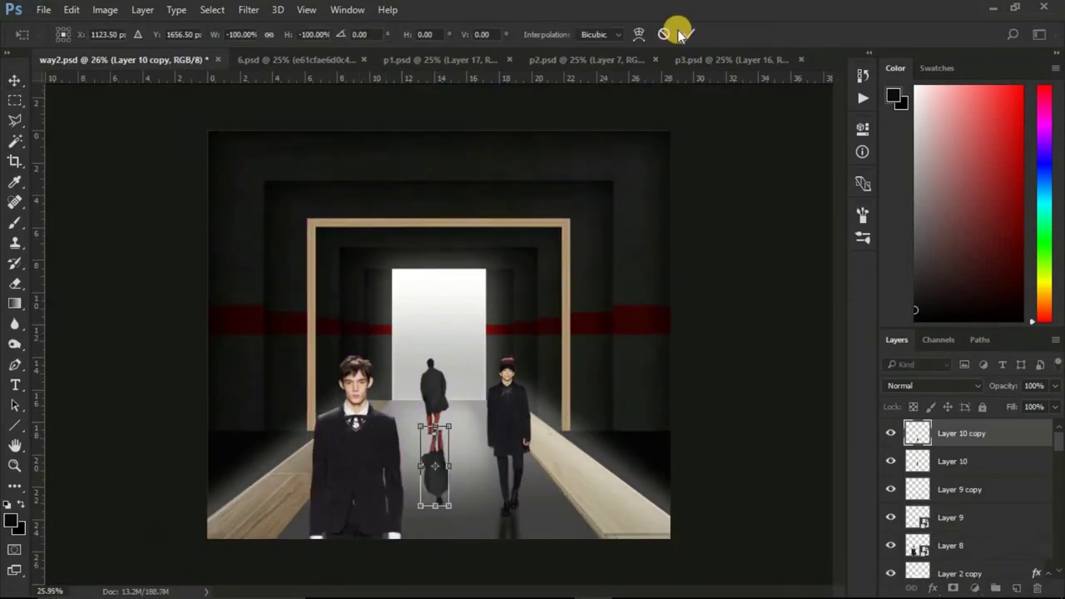
# Flip a Layer 10 copy into the back model's reflection and soften it with Gaussian Blur.
pyautogui.click(248, 9)
pyautogui.click(499, 273)
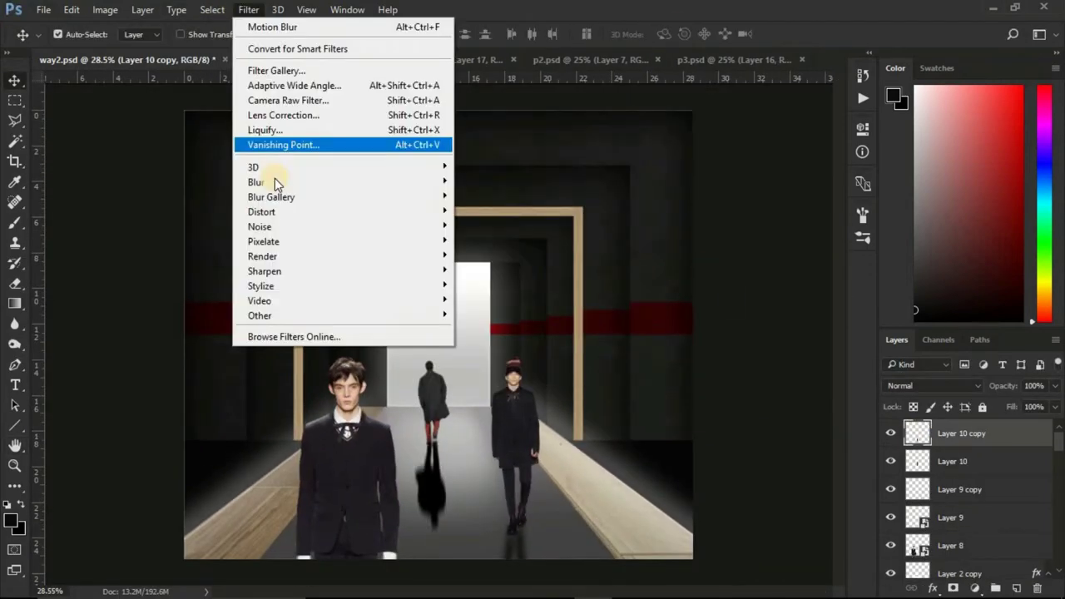
pyautogui.click(497, 241)
pyautogui.press('Return')
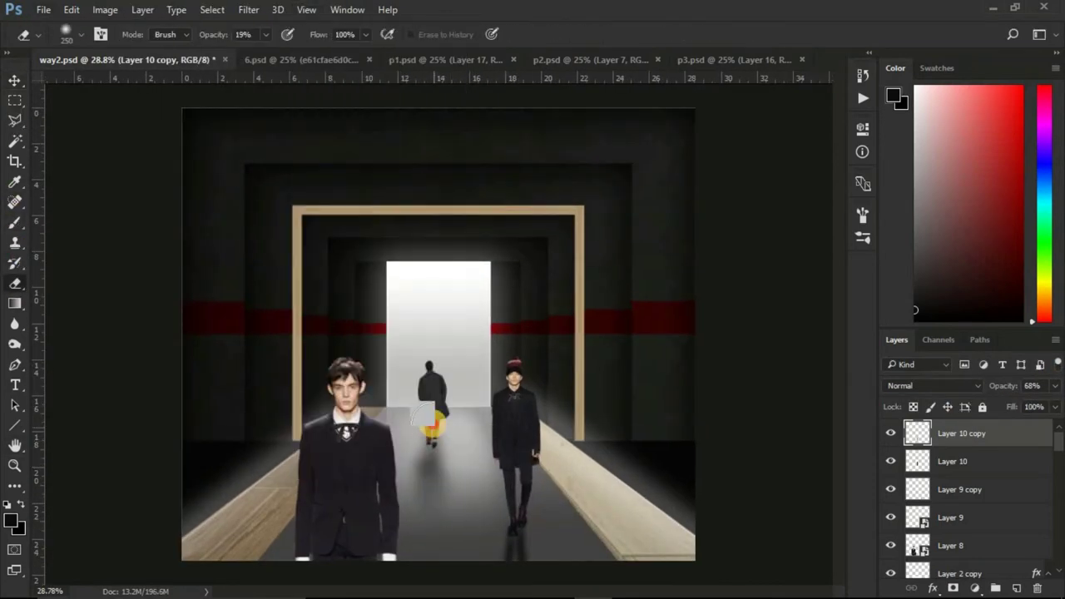
pyautogui.scroll(-1, 431, 426)
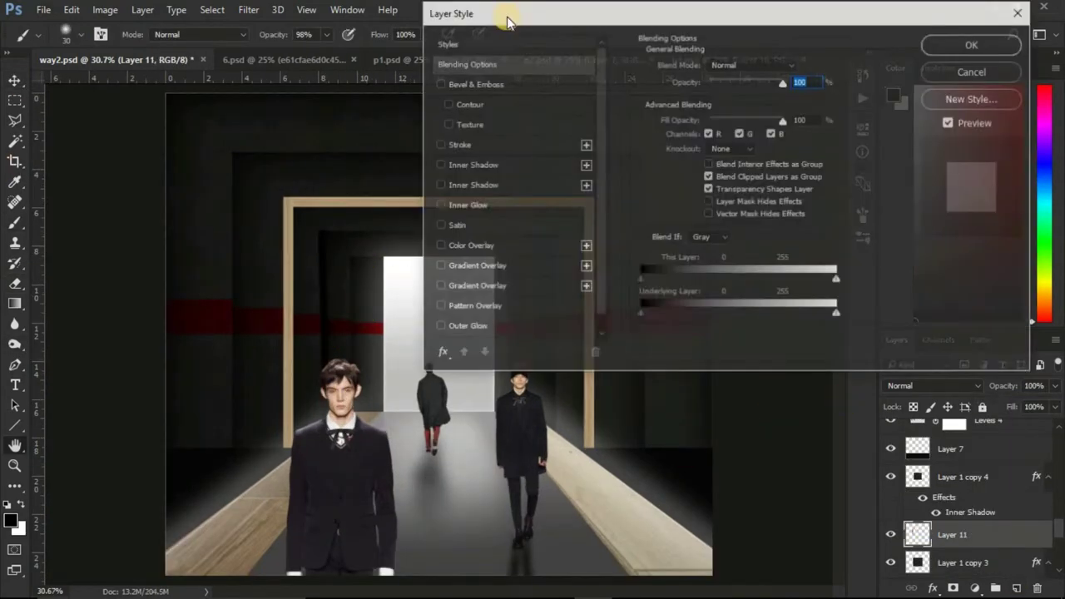
# Add Inner Shadow and Drop Shadow styles to Layer 11.
pyautogui.moveTo(506, 20); pyautogui.dragTo(589, 19)
pyautogui.click(554, 164)
pyautogui.click(550, 327)
pyautogui.click(548, 167)
pyautogui.scroll(-1, 561, 332)
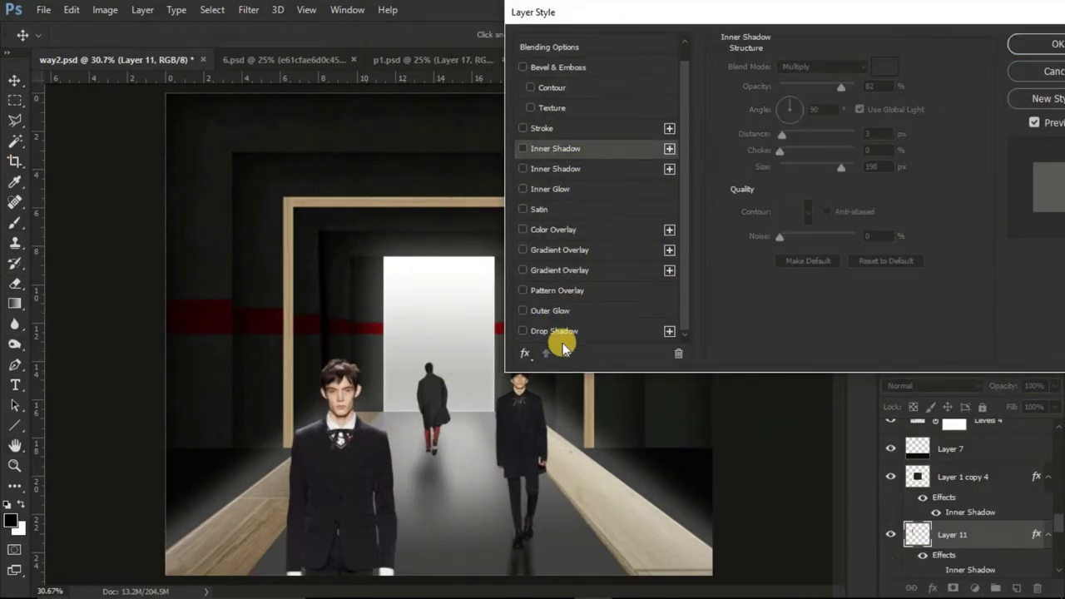
pyautogui.click(553, 331)
pyautogui.click(813, 107)
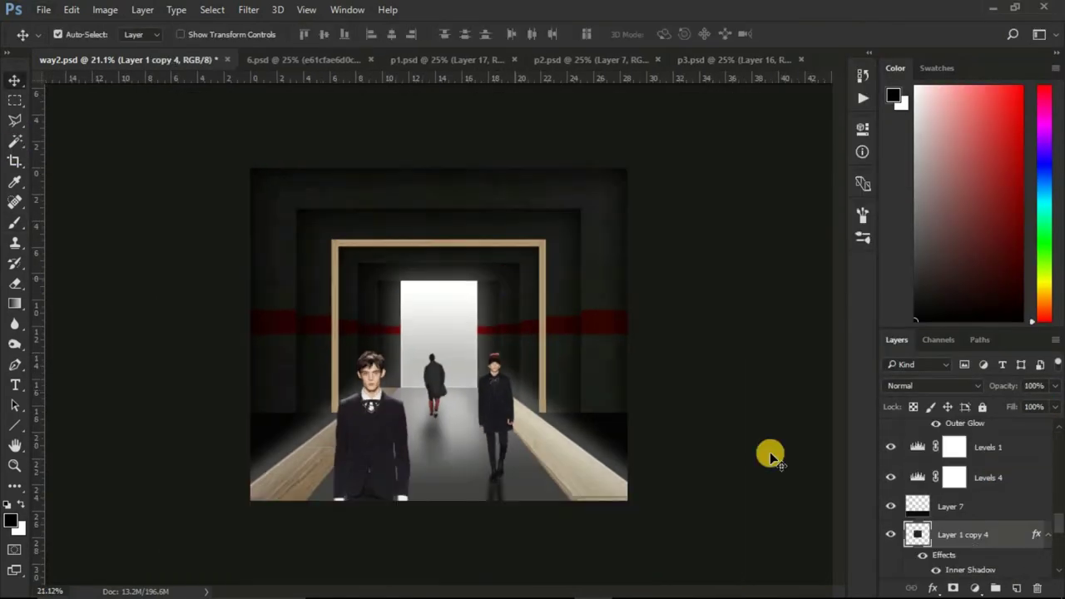
pyautogui.scroll(-1, 895, 476)
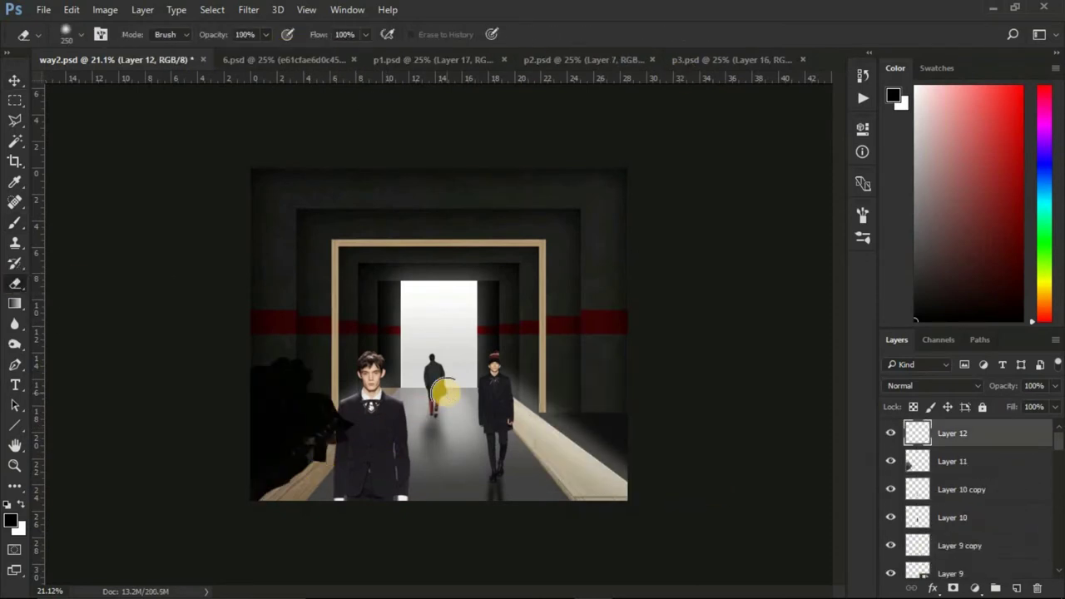
# Fade the audience silhouettes on Layer 12 and Gaussian Blur them at radius 4.3.
pyautogui.click(891, 463)
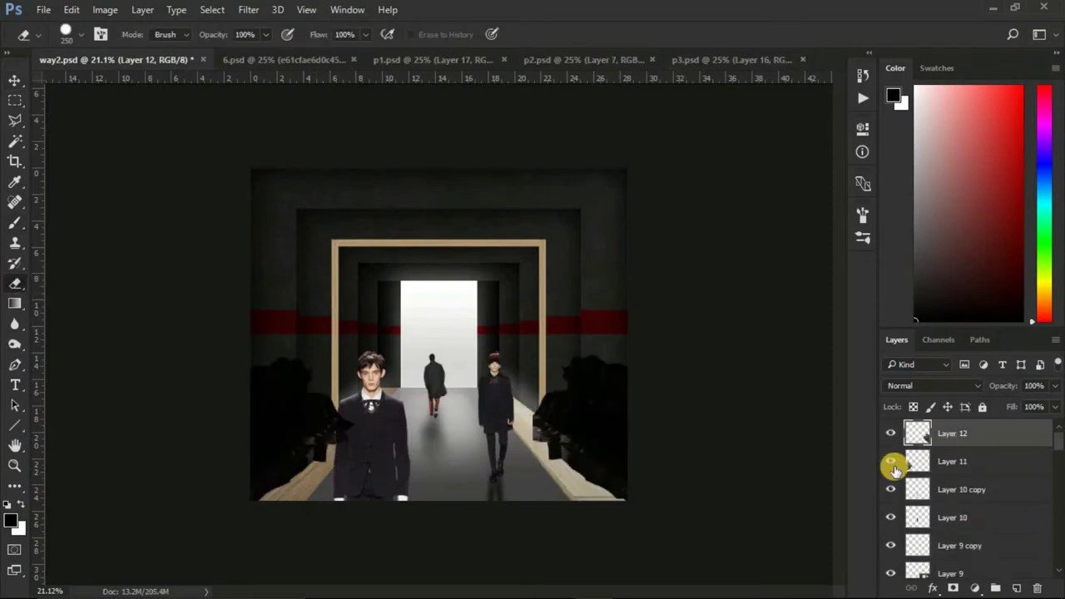
pyautogui.click(17, 80)
pyautogui.press('7')
pyautogui.press('6')
pyautogui.click(248, 10)
pyautogui.click(471, 209)
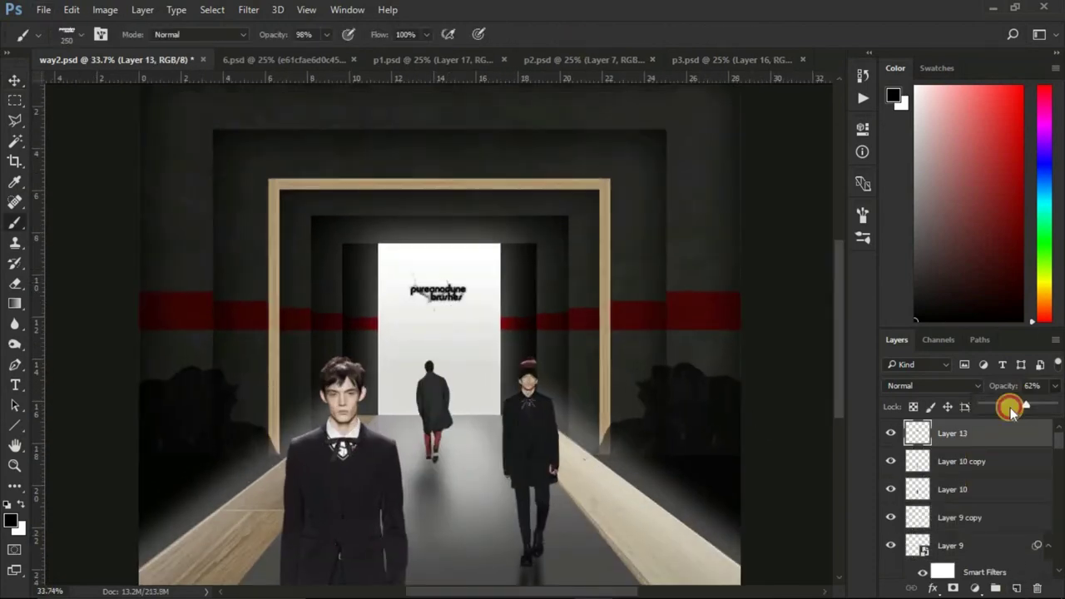
# Set the Layer 13 brush mark to 93% opacity with Normal blending, and open Fog 1.png.
pyautogui.moveTo(1011, 410); pyautogui.dragTo(1045, 407)
pyautogui.click(932, 386)
pyautogui.click(915, 138)
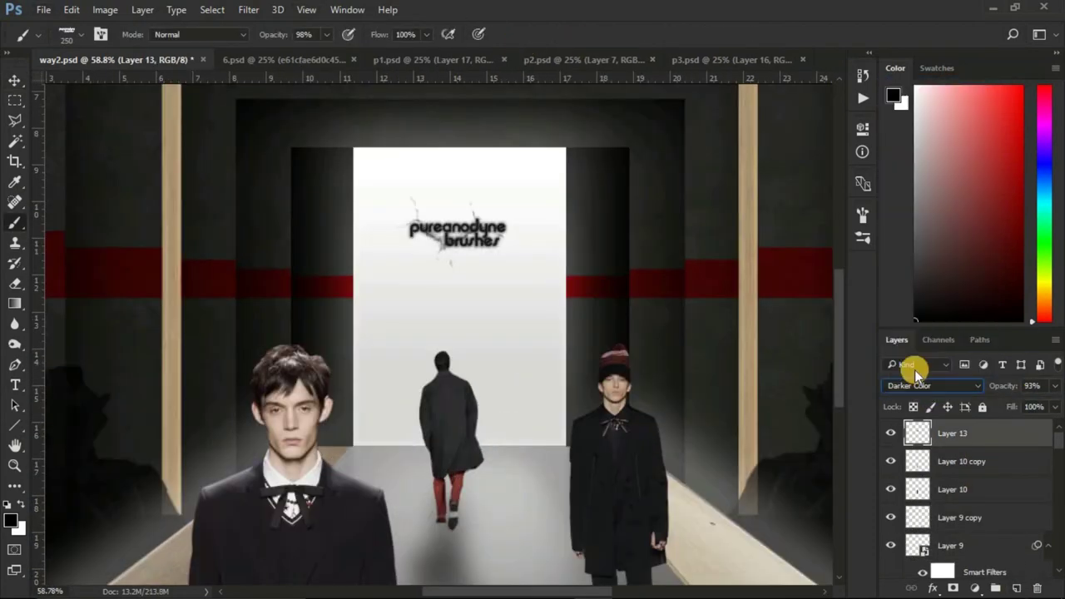
pyautogui.click(932, 385)
pyautogui.click(924, 196)
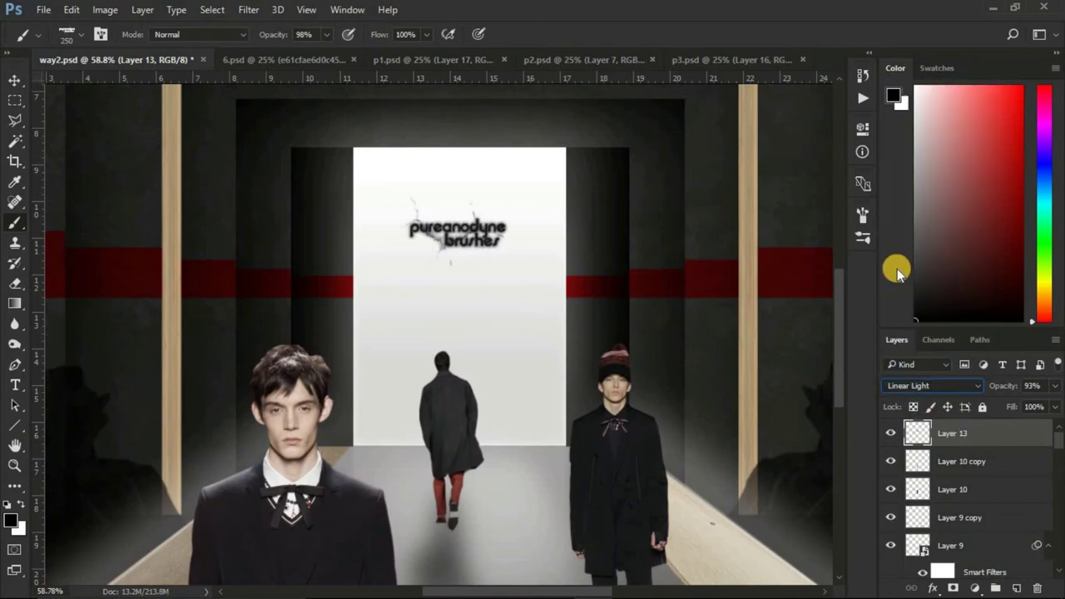
pyautogui.click(932, 386)
pyautogui.click(924, 250)
pyautogui.click(932, 385)
pyautogui.click(903, 86)
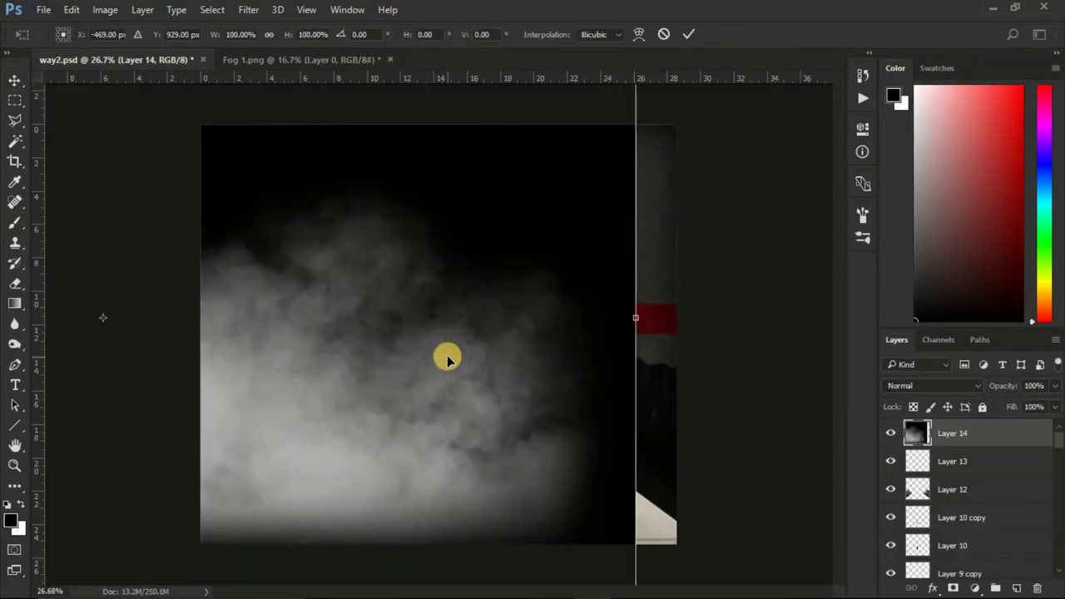
# Place Fog 1.png across the runway floor, duplicate it leftward, and blend it in Screen mode.
pyautogui.moveTo(445, 357); pyautogui.dragTo(499, 427)
pyautogui.press('Return')
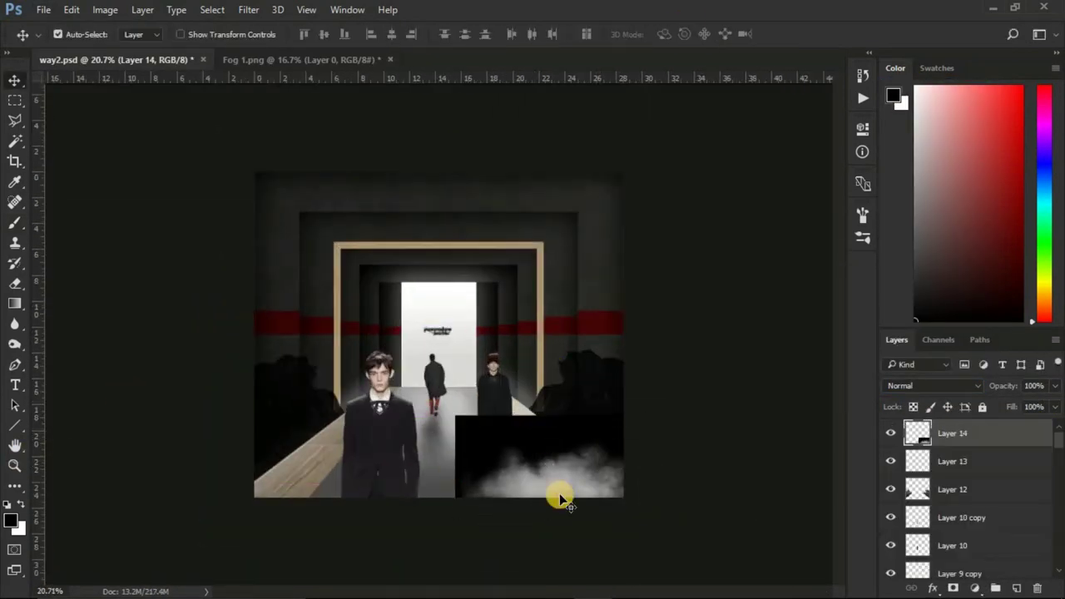
pyautogui.moveTo(560, 499); pyautogui.dragTo(308, 490)
pyautogui.click(932, 385)
pyautogui.click(923, 171)
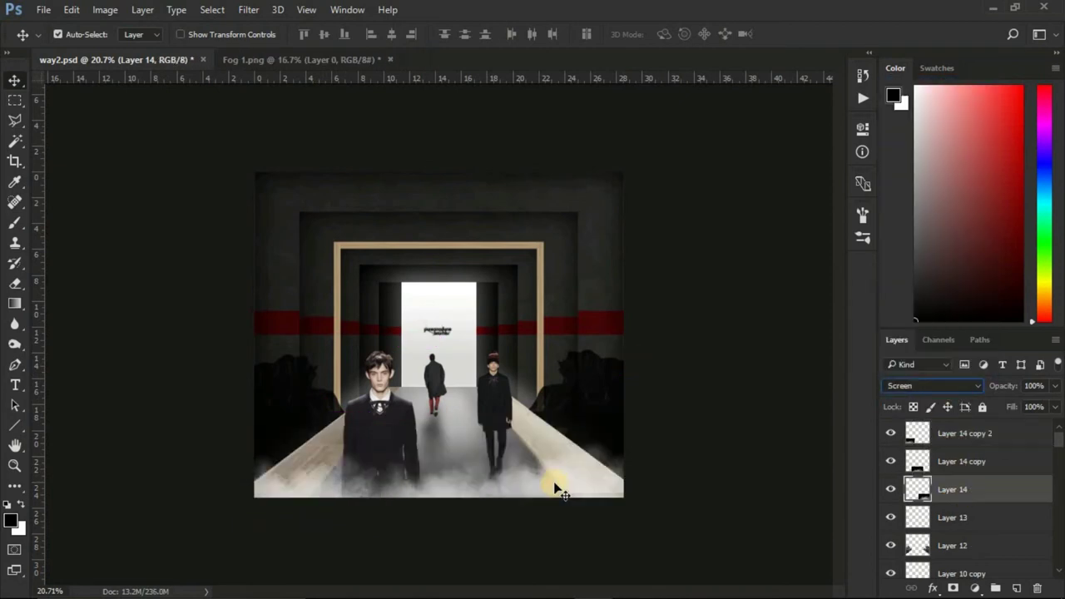
pyautogui.moveTo(727, 309); pyautogui.dragTo(735, 288)
# Position the fog copy on the left in Screen mode at 63% opacity.
pyautogui.moveTo(491, 458); pyautogui.dragTo(381, 399)
pyautogui.press('Return')
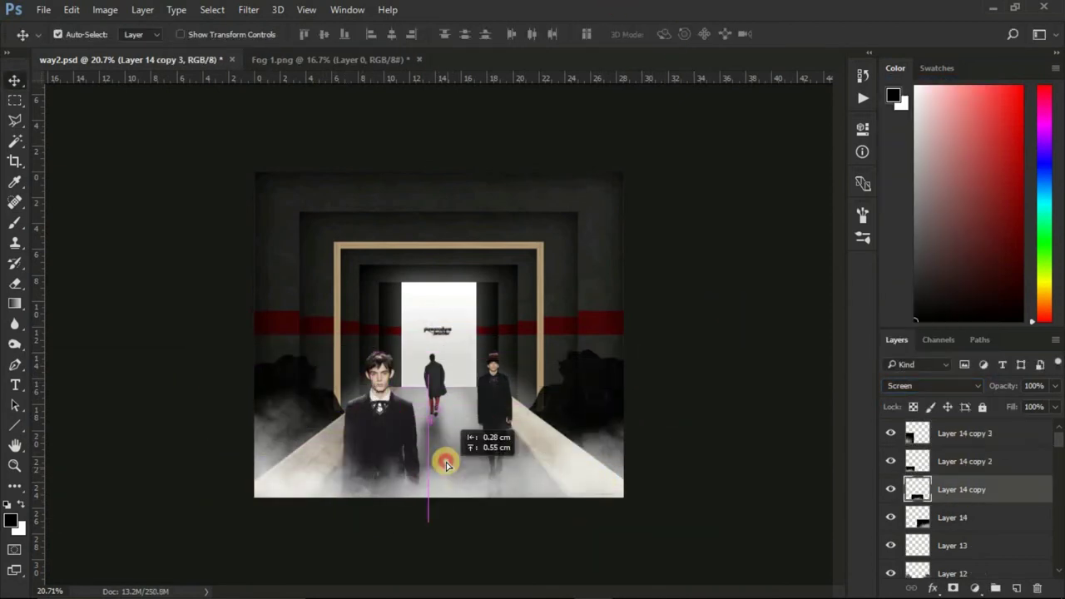
pyautogui.click(932, 386)
pyautogui.click(920, 174)
pyautogui.click(1054, 385)
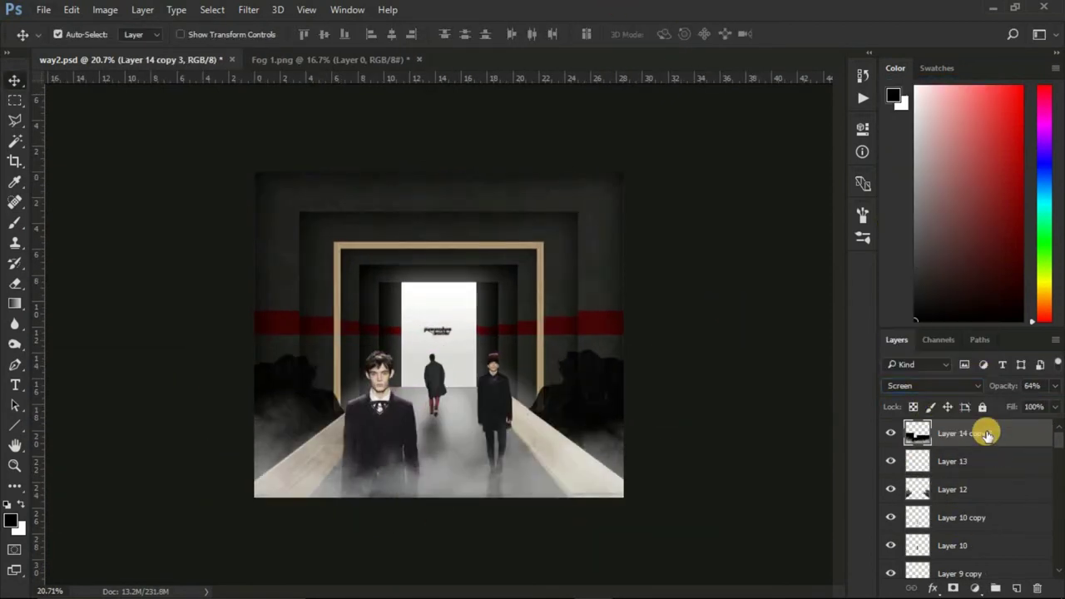
pyautogui.moveTo(1053, 405); pyautogui.dragTo(1027, 405)
pyautogui.click(1007, 496)
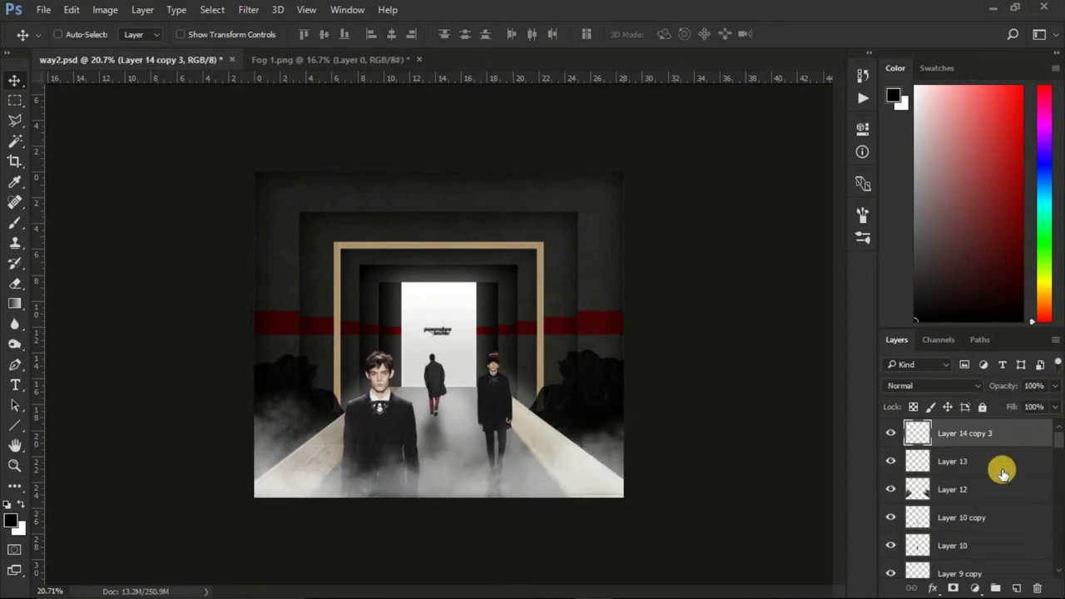
pyautogui.keyDown('ctrl'); pyautogui.click(599, 444); pyautogui.keyUp('ctrl')
# Darken midtones with Levels 7, then warm temperature, raise highlights and adjust whites in Camera Raw.
pyautogui.click(974, 588)
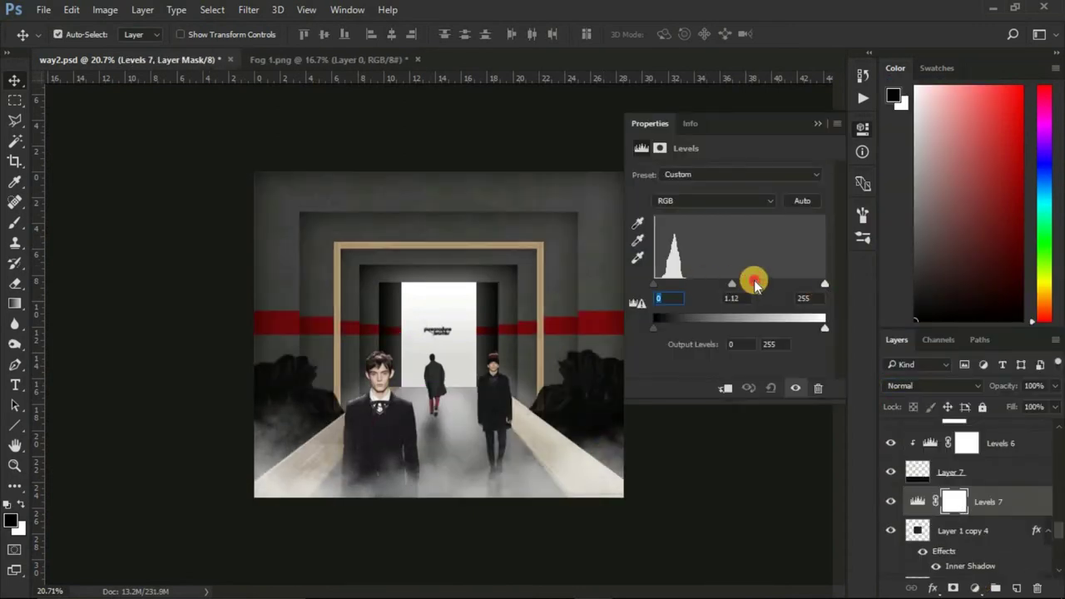
pyautogui.moveTo(751, 281); pyautogui.dragTo(740, 283)
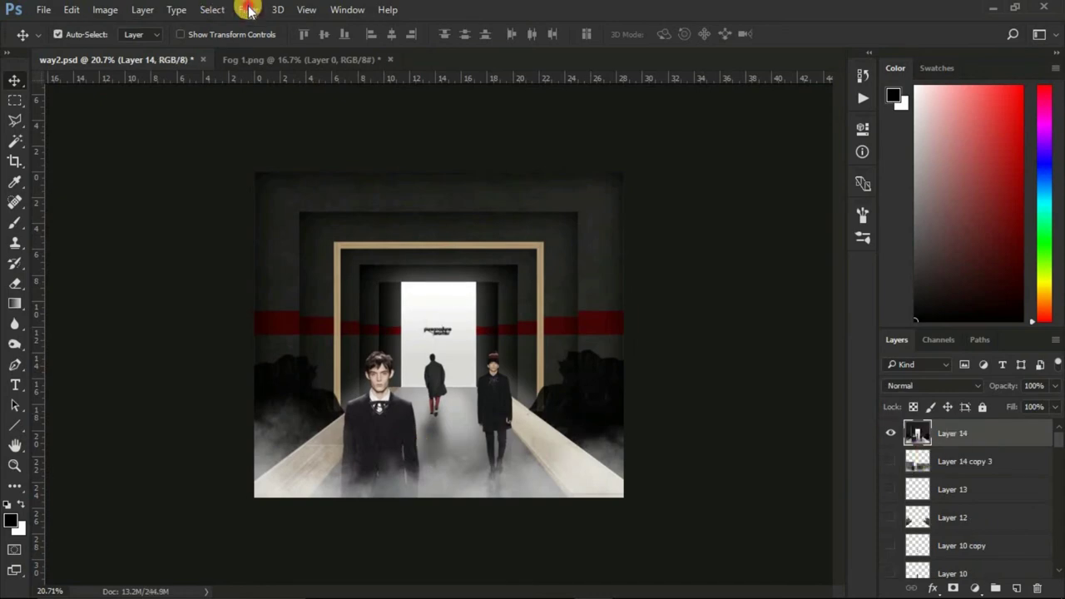
pyautogui.click(249, 10)
pyautogui.click(282, 102)
pyautogui.moveTo(867, 245); pyautogui.dragTo(890, 241)
pyautogui.moveTo(867, 370); pyautogui.dragTo(895, 369)
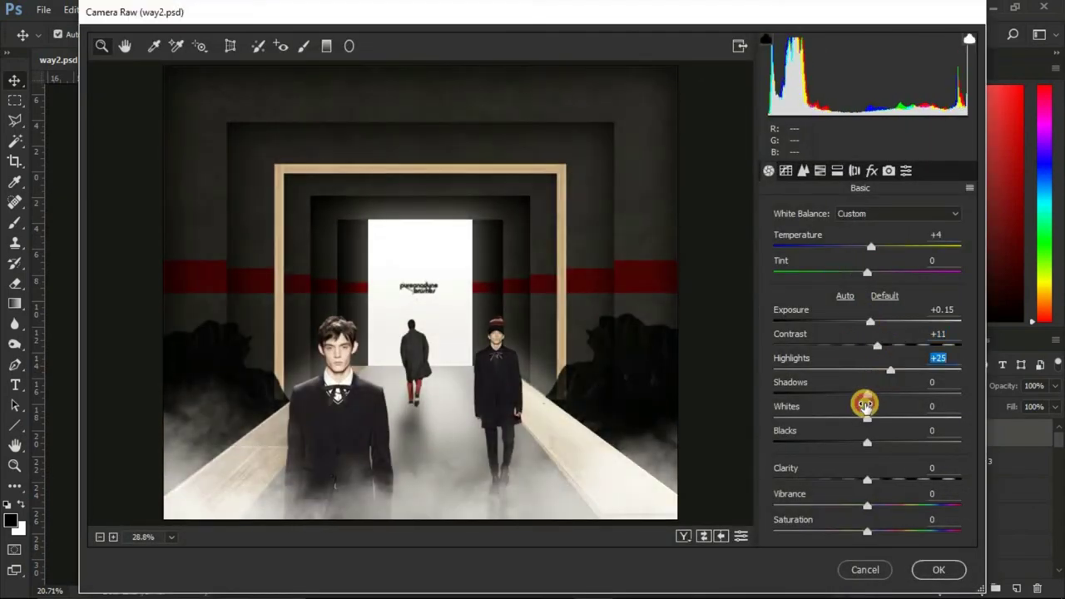
pyautogui.moveTo(867, 418); pyautogui.dragTo(773, 416)
# Add a -67 vignette to darken the edges and apply the Camera Raw filter.
pyautogui.click(855, 170)
pyautogui.moveTo(867, 428); pyautogui.dragTo(808, 429)
pyautogui.click(939, 570)
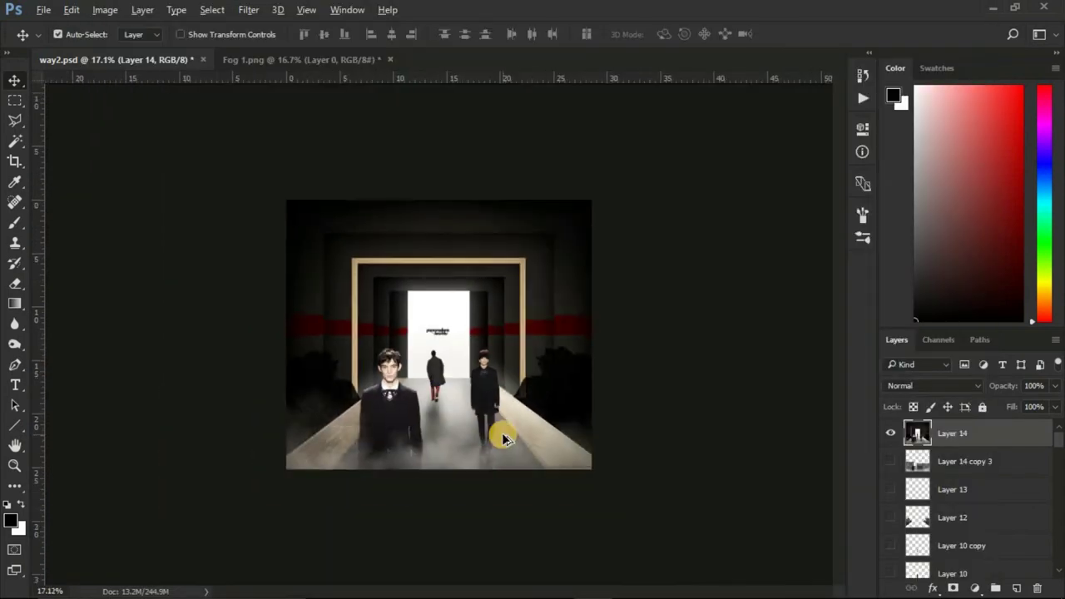
# Boost contrast with Levels 8, then add Curves and Hue/Saturation adjustment layers.
pyautogui.click(974, 588)
pyautogui.click(940, 283)
pyautogui.moveTo(739, 284); pyautogui.dragTo(732, 287)
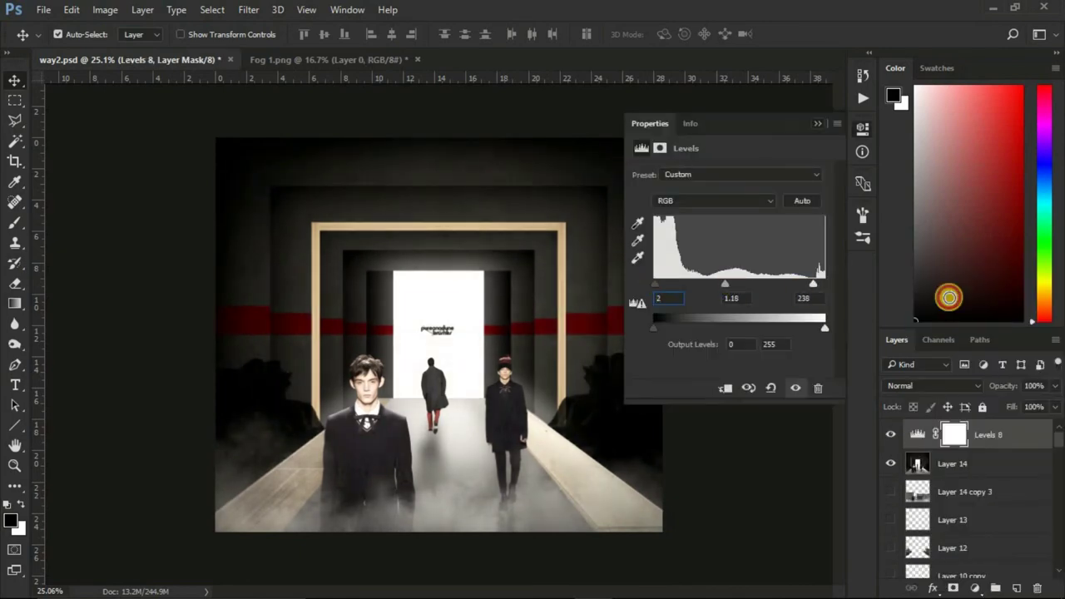
pyautogui.click(974, 588)
pyautogui.click(957, 338)
pyautogui.click(974, 588)
pyautogui.click(965, 397)
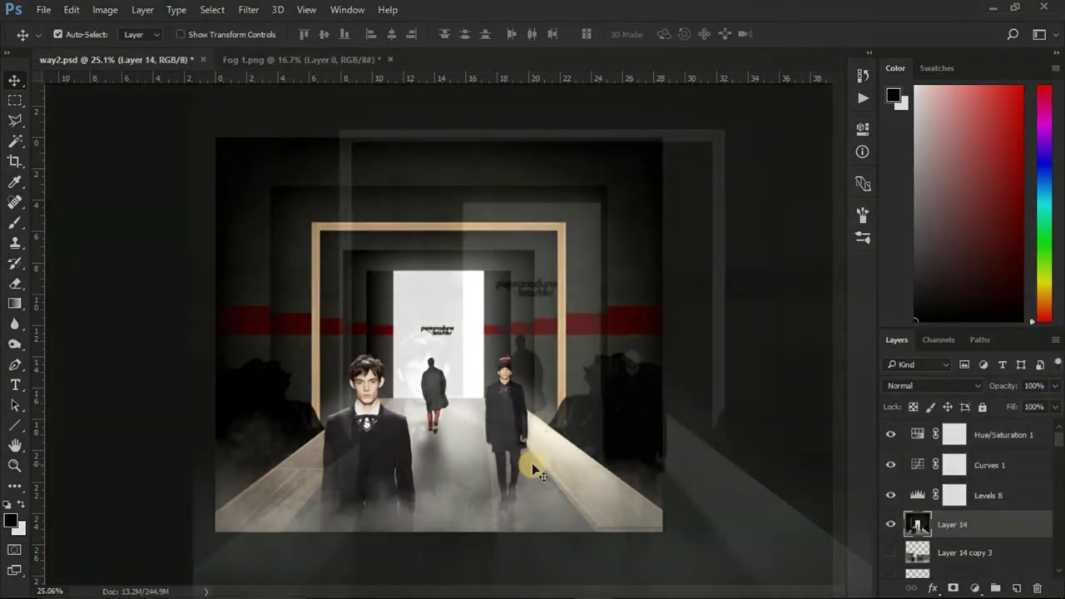